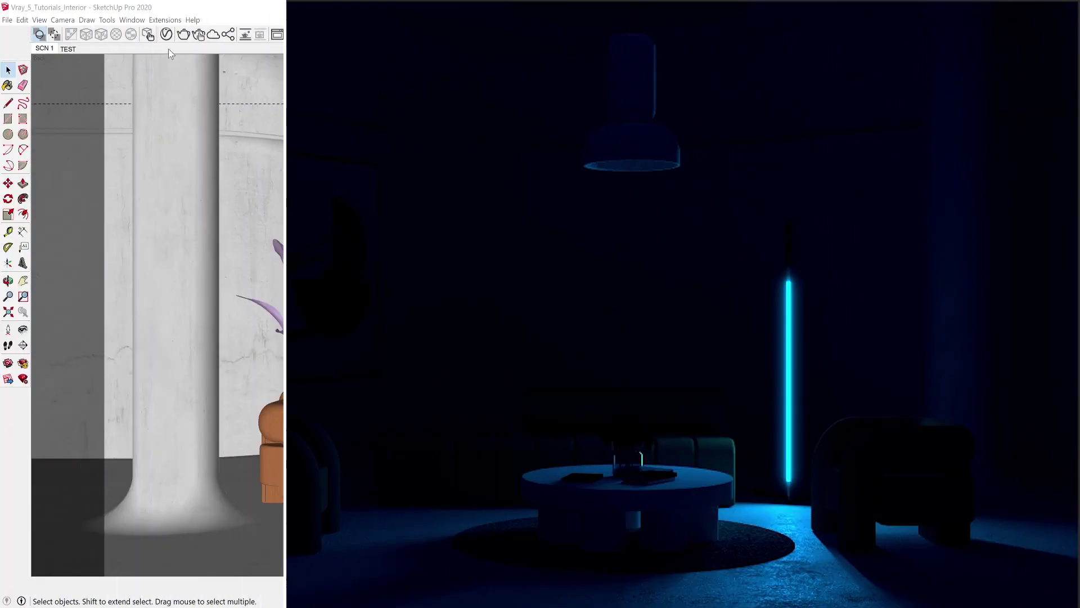
Review the scene's V-Ray light list, the camera exposure settings and the advanced camera parameters.
left_click(166, 35)
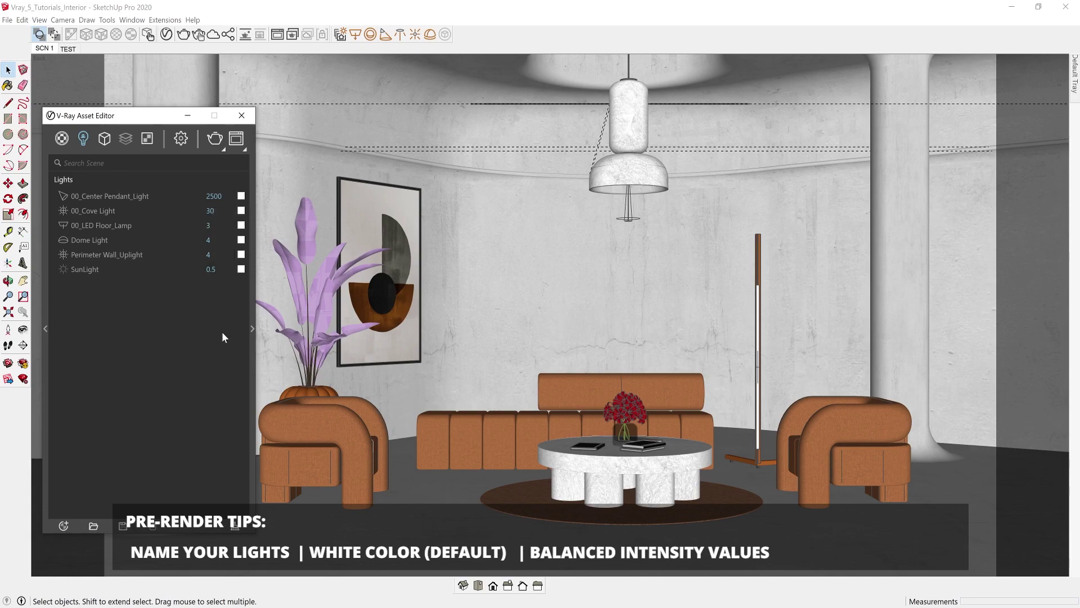
left_click(183, 141)
left_click(89, 186)
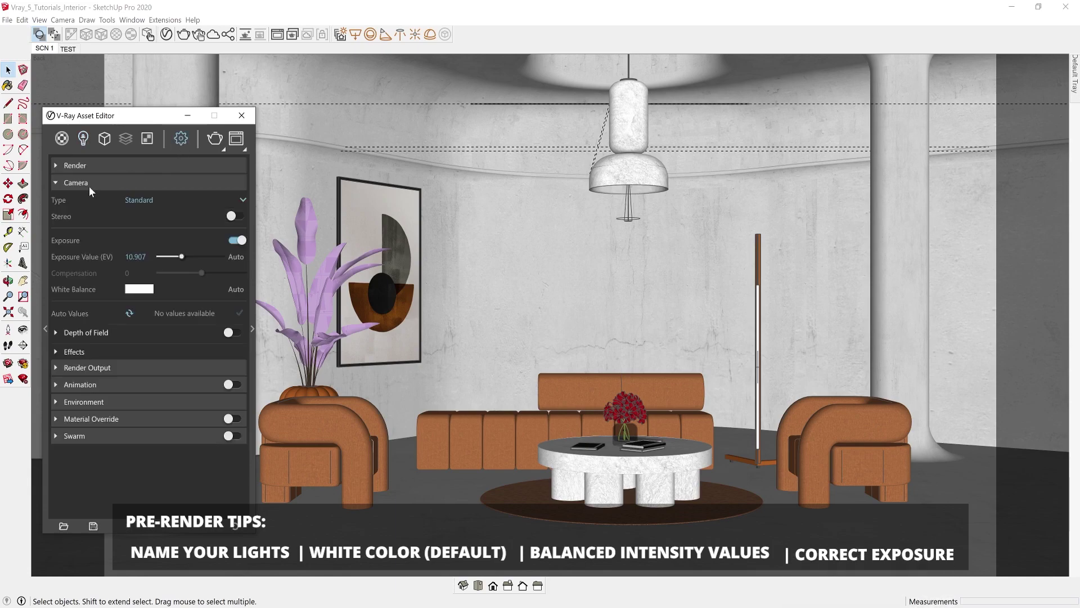
left_click(251, 278)
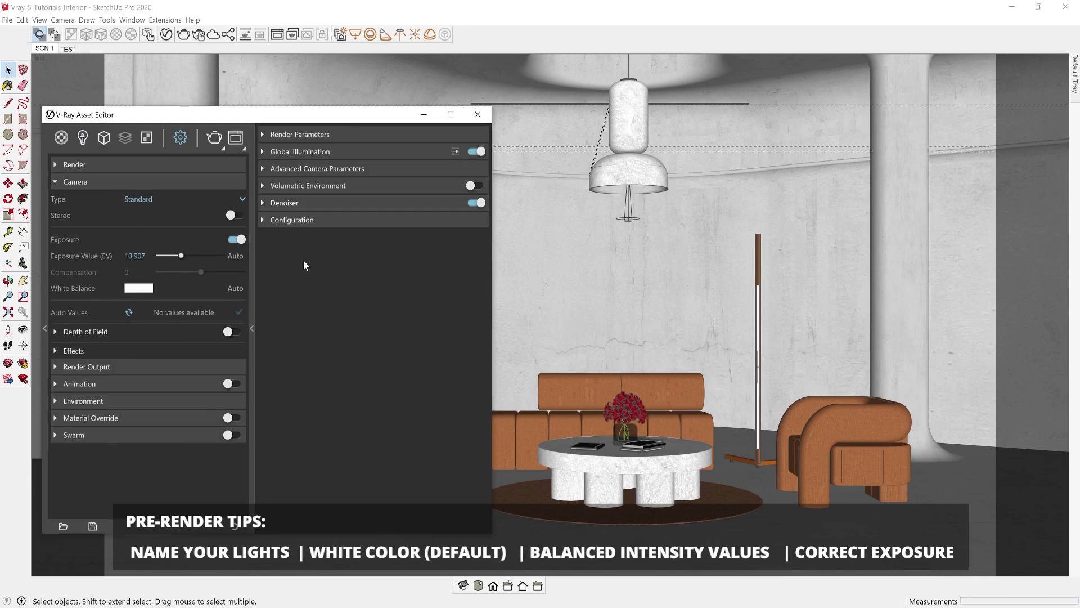
left_click(305, 165)
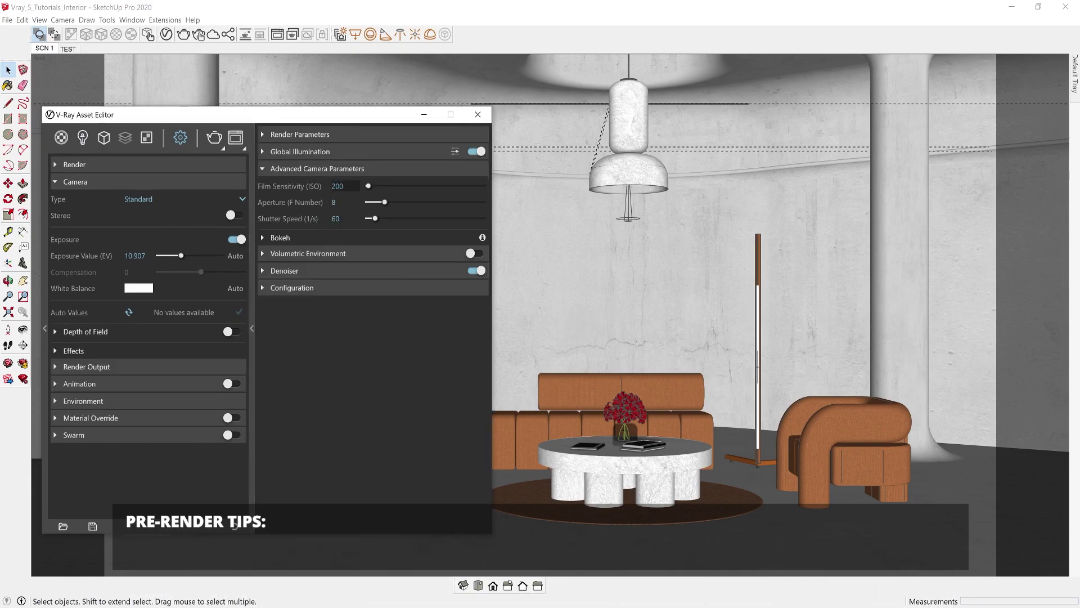
left_click(253, 217)
left_click(180, 181)
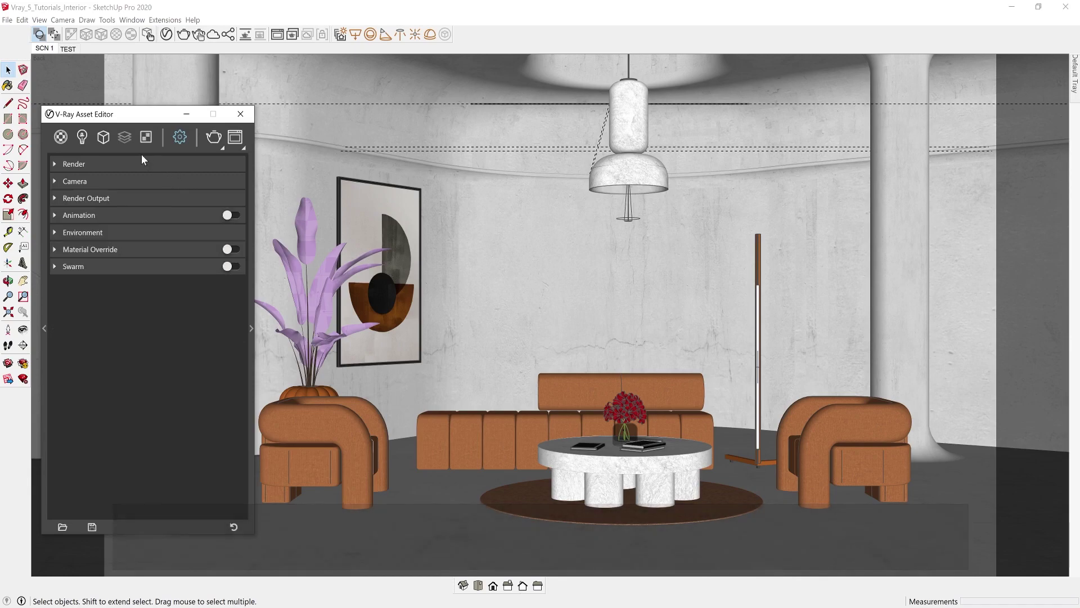
Add a Light Mix render element and inspect its options for grouping the lights.
left_click(127, 137)
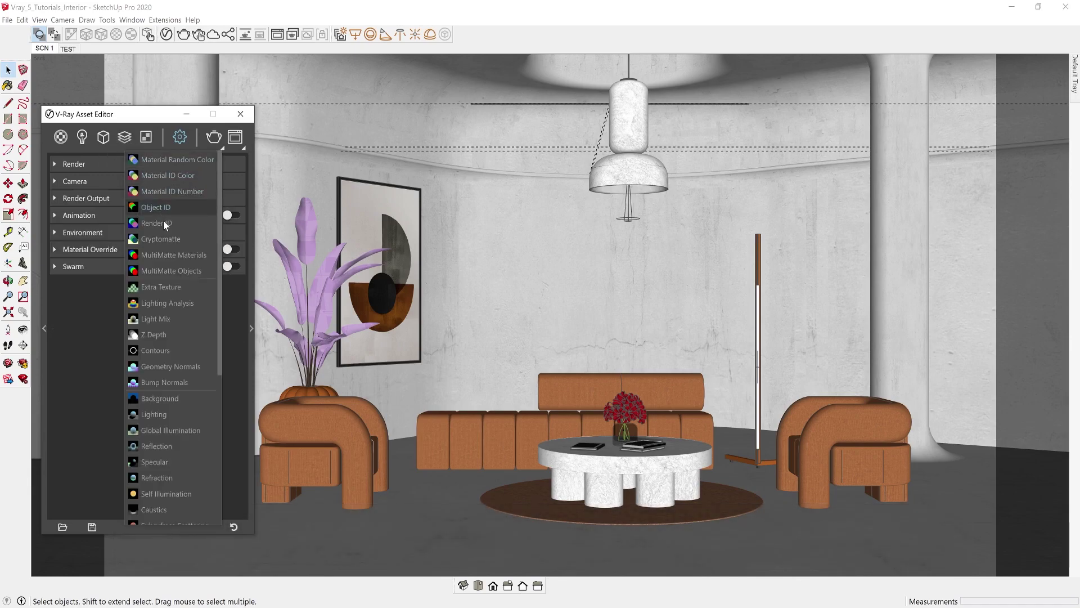
left_click(174, 319)
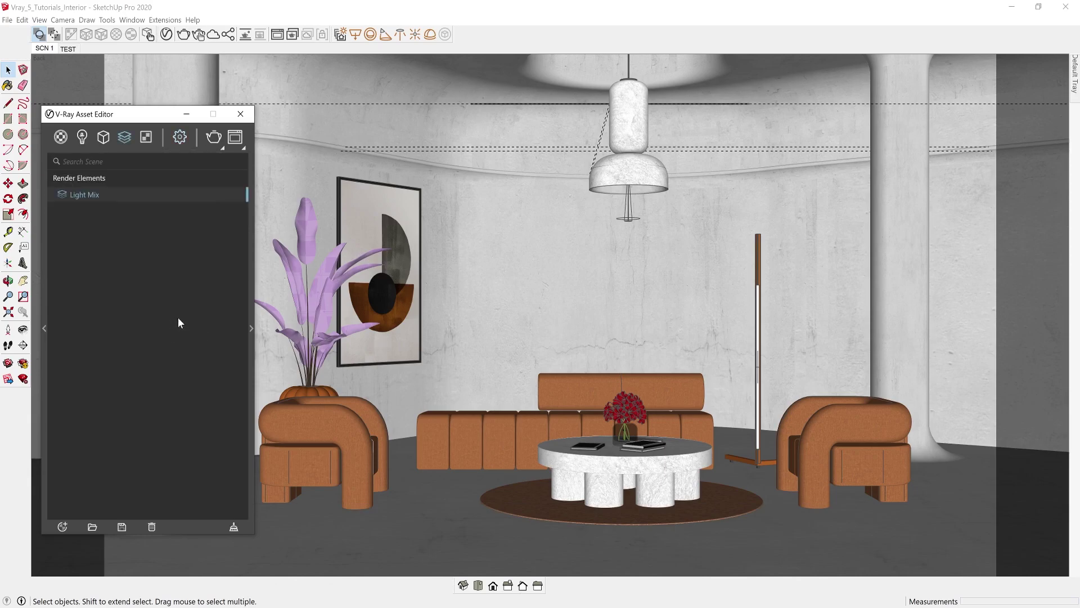
left_click(255, 305)
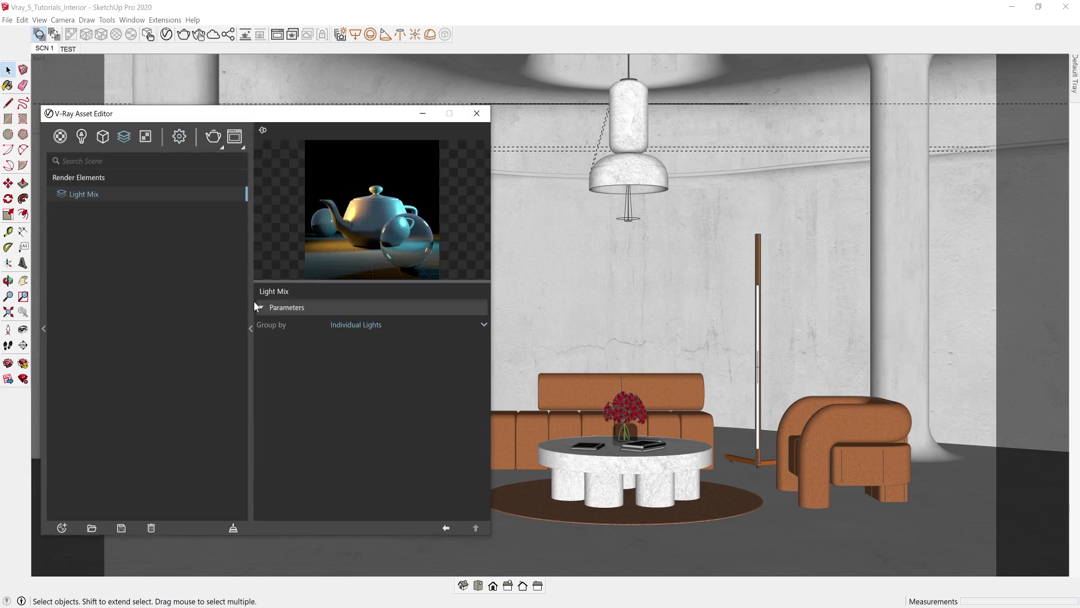
mouse_move(268, 325)
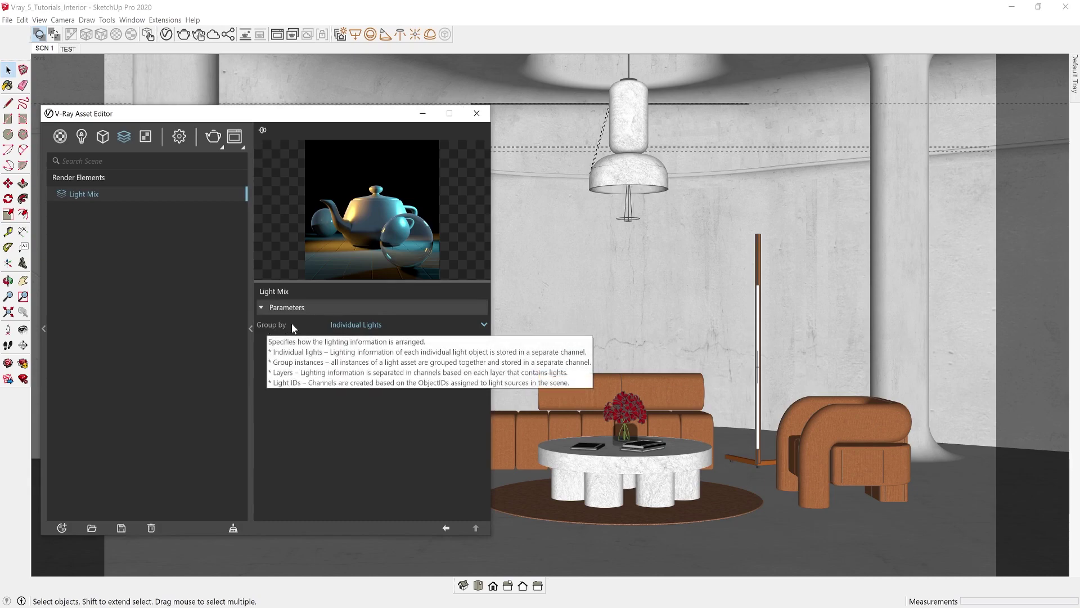
left_click(345, 325)
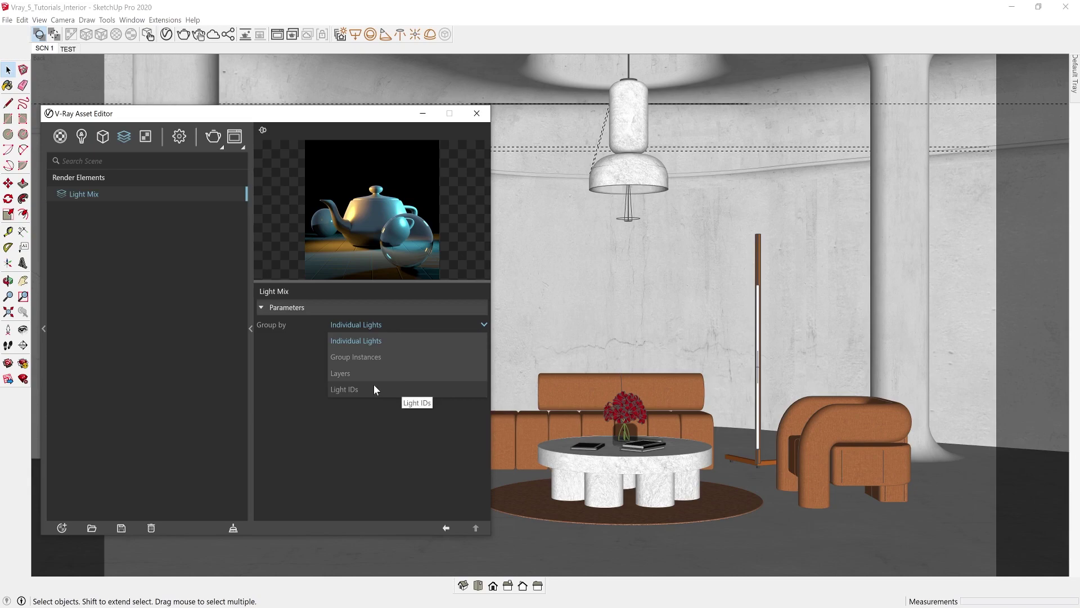
left_click(477, 113)
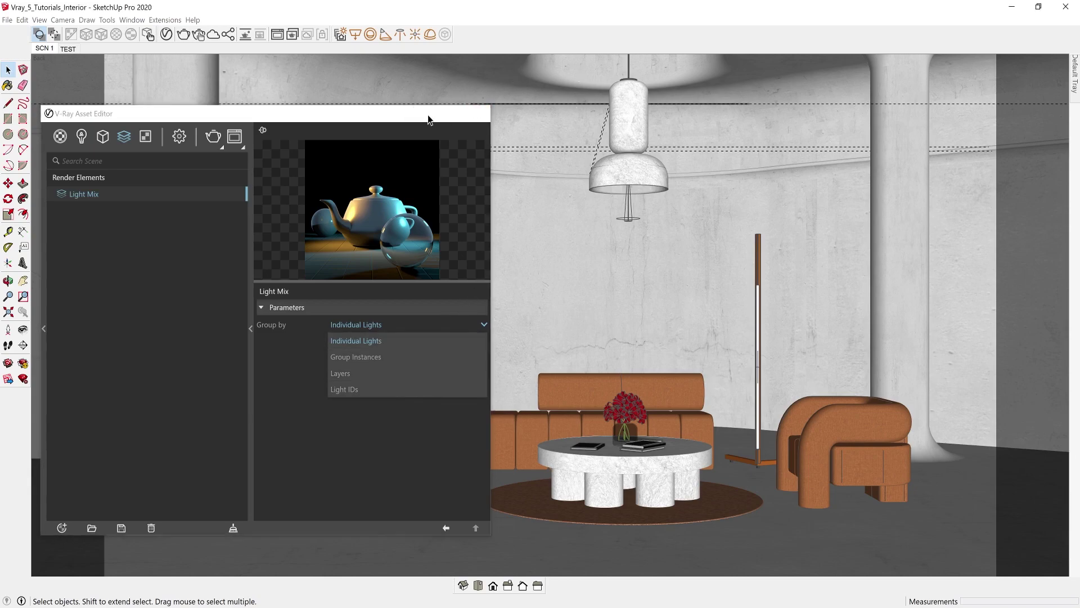
Assign V-Ray Object ID 2 to the spot light inside the center pendant lamp.
left_click(626, 209)
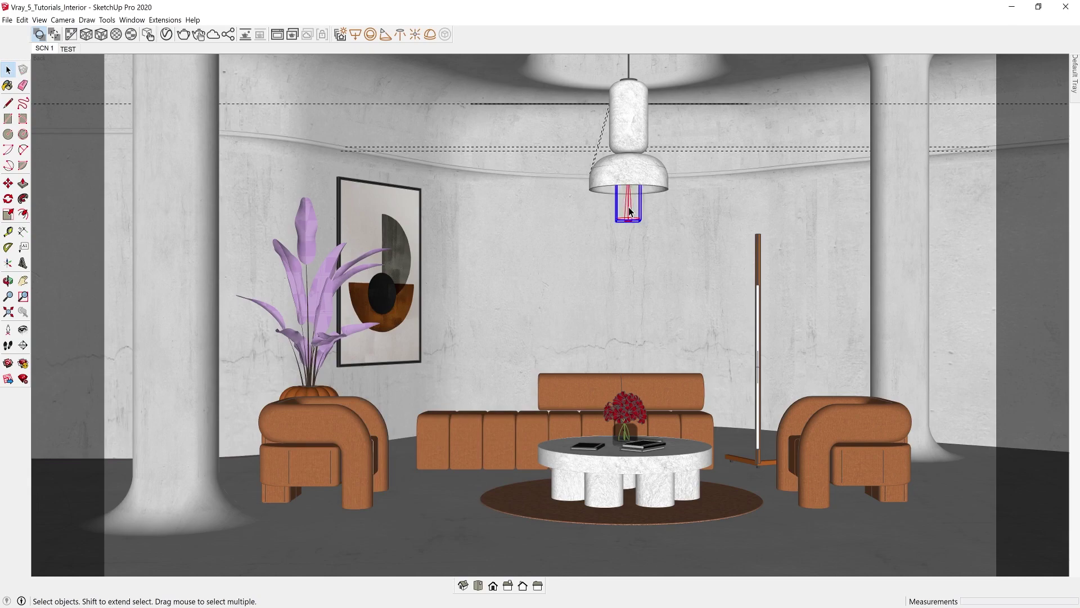
right_click(628, 207)
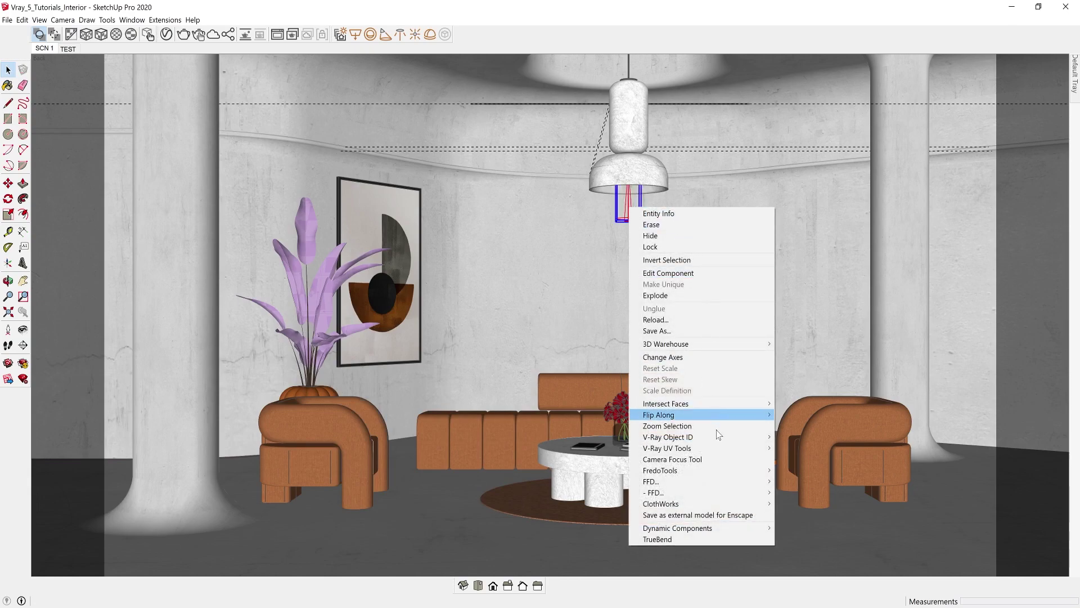
mouse_move(723, 440)
mouse_move(810, 439)
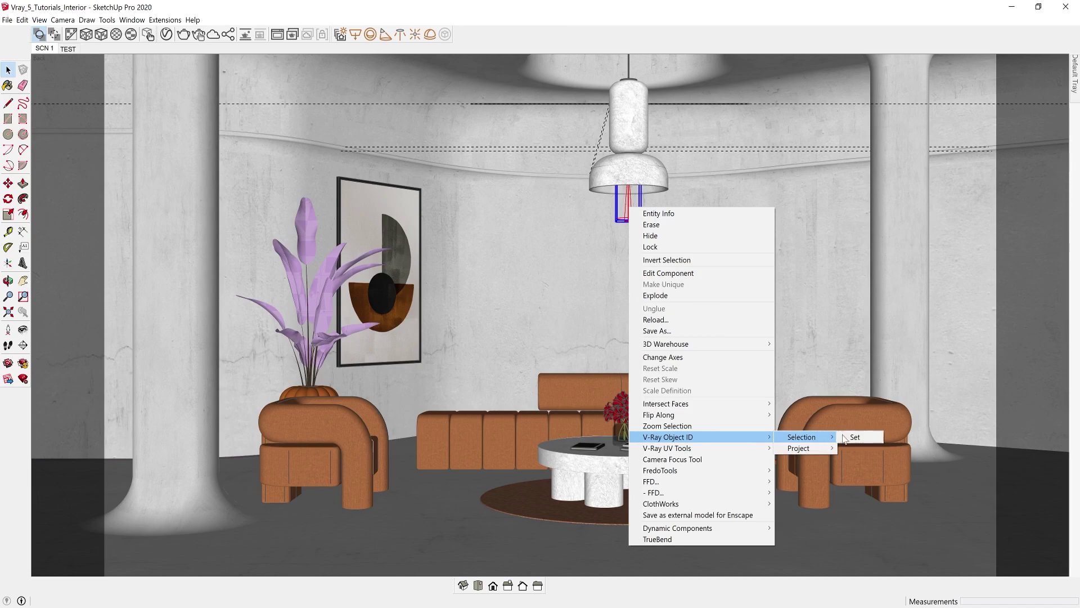
left_click(856, 438)
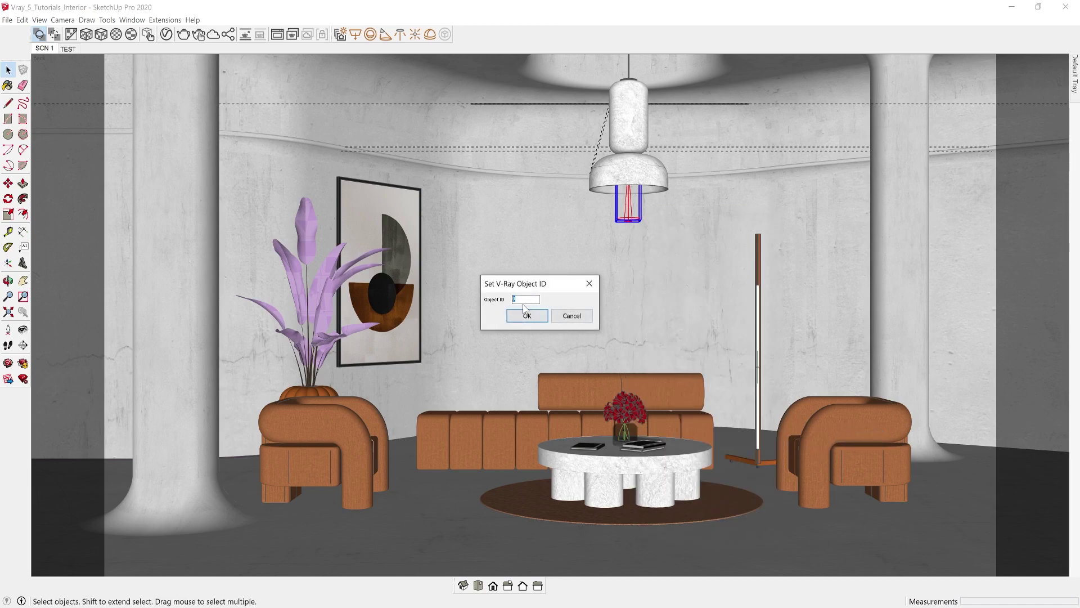
type("2")
left_click(539, 318)
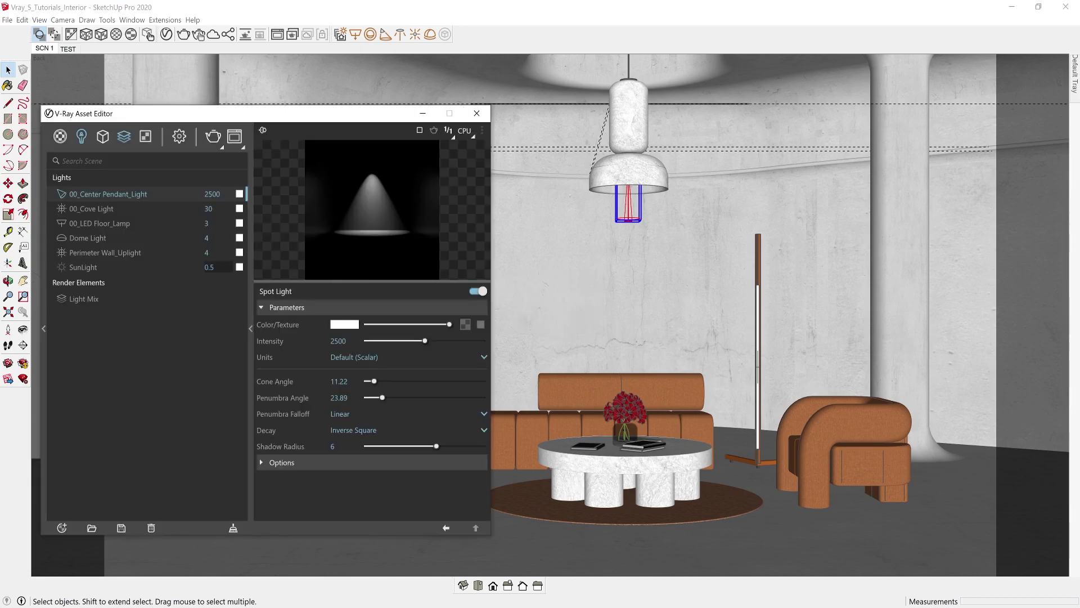
Add an Object ID render element and keep the Light Mix grouped by Individual Lights.
left_click(125, 139)
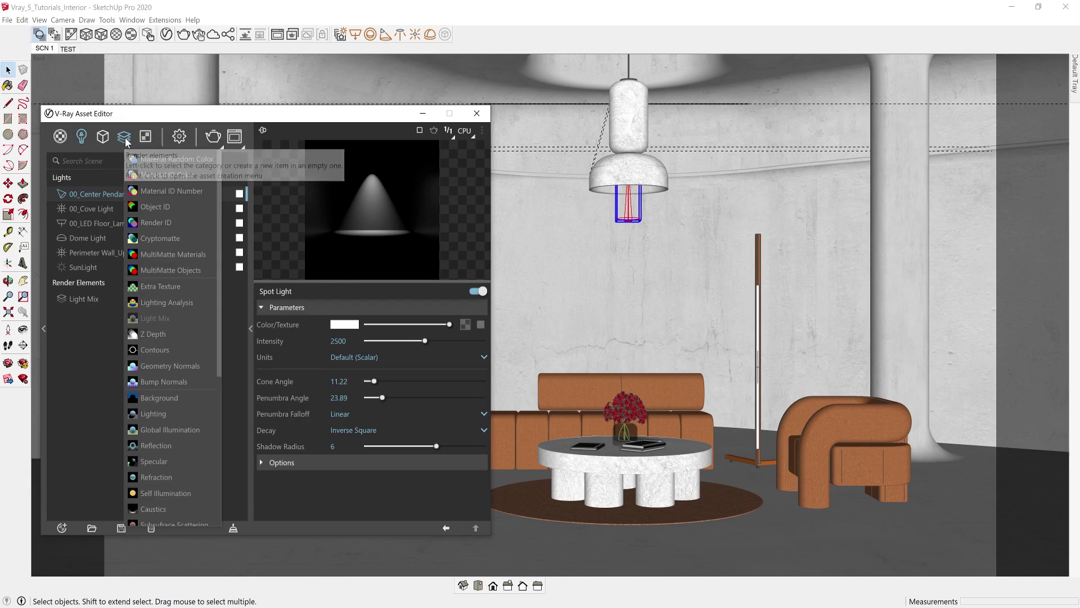
left_click(168, 208)
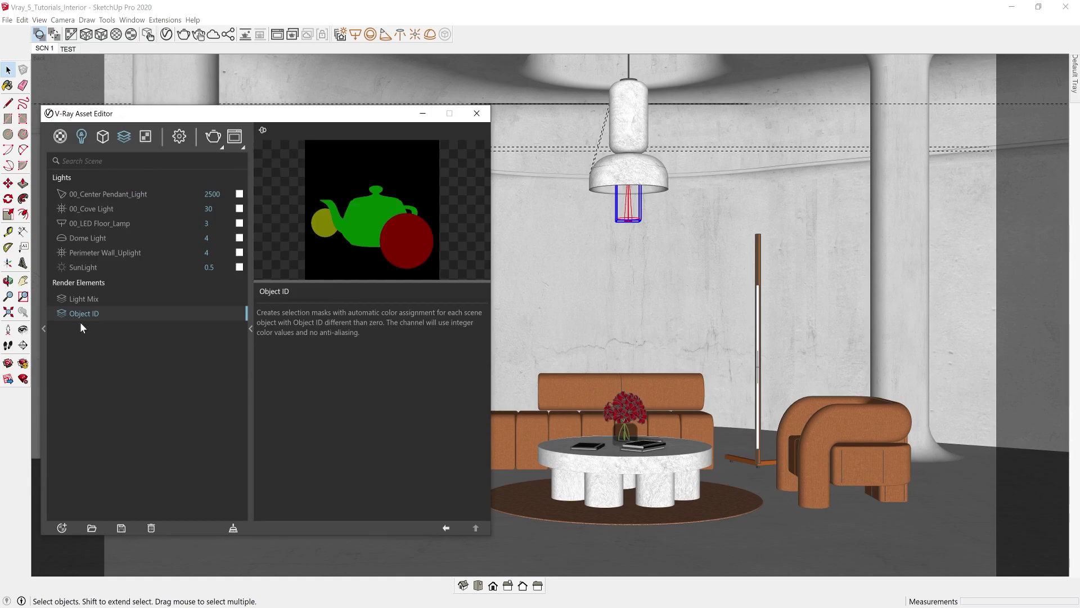
left_click(82, 300)
left_click(383, 324)
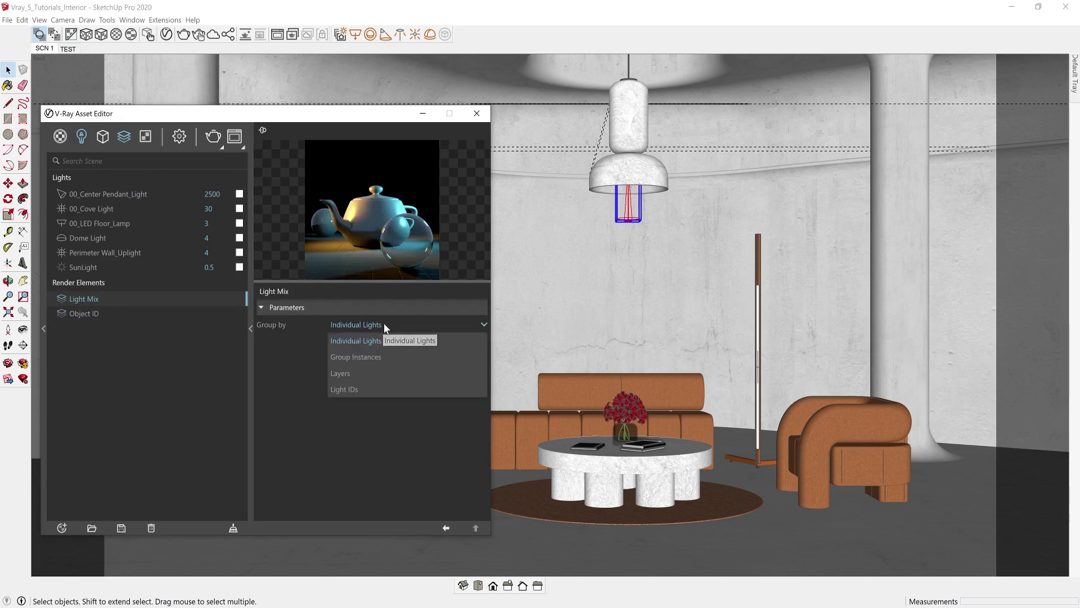
left_click(368, 336)
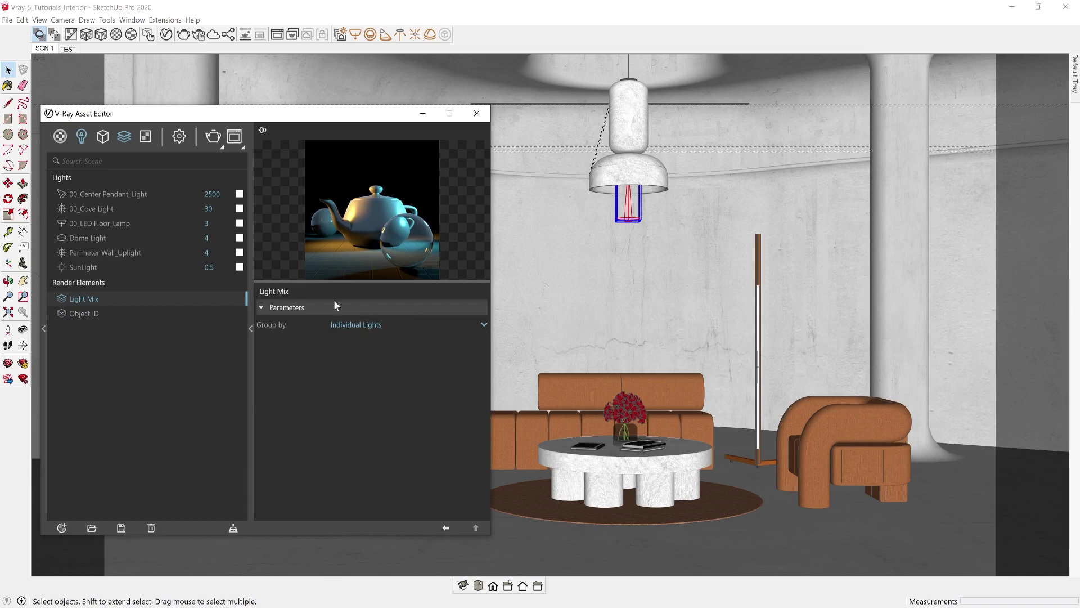
Render the scene, narrow the frame buffer's layer area and show the LightMix source properties.
left_click(214, 138)
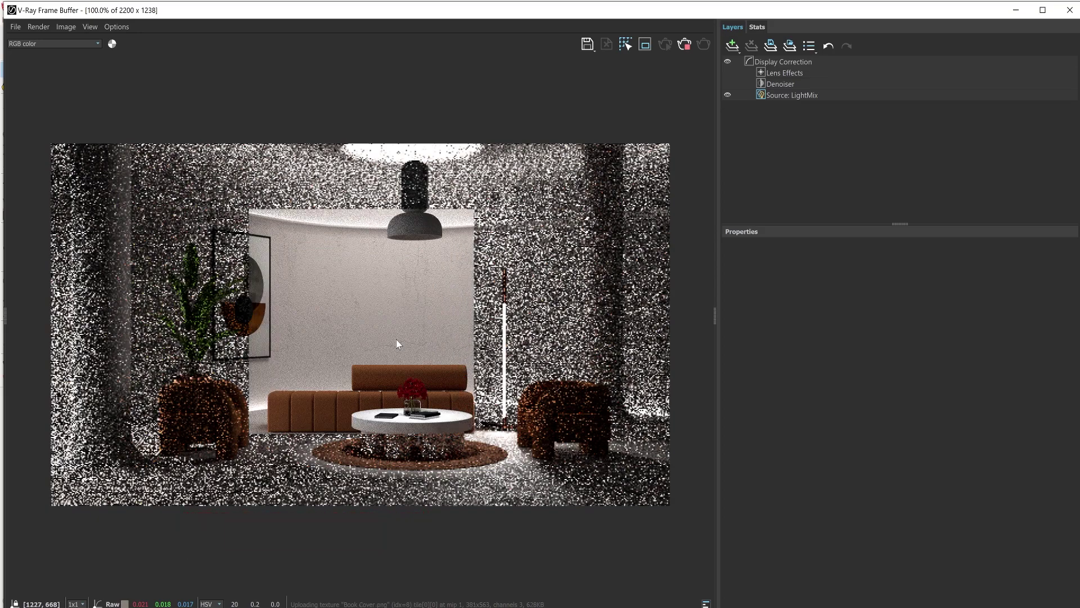
left_click_drag(719, 323, 929, 306)
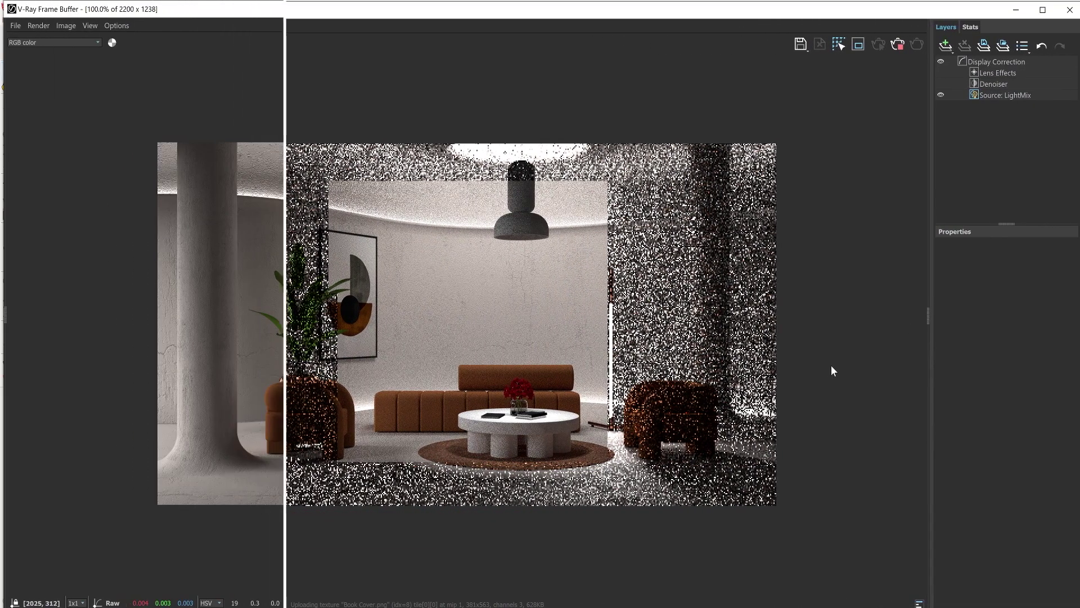
left_click(1004, 94)
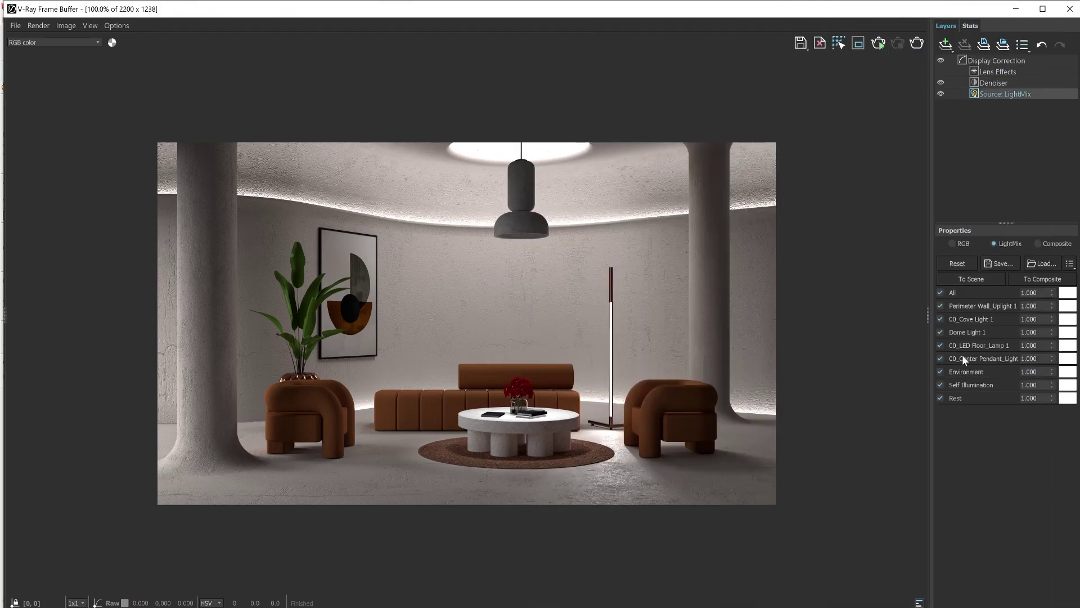
Check the Perimeter Wall_Uplight's contribution by toggling it, and set its LightMix intensity to 1.5.
left_click(941, 306)
left_click(941, 306)
left_click(941, 306)
left_click(940, 306)
type("1.5")
key("Return")
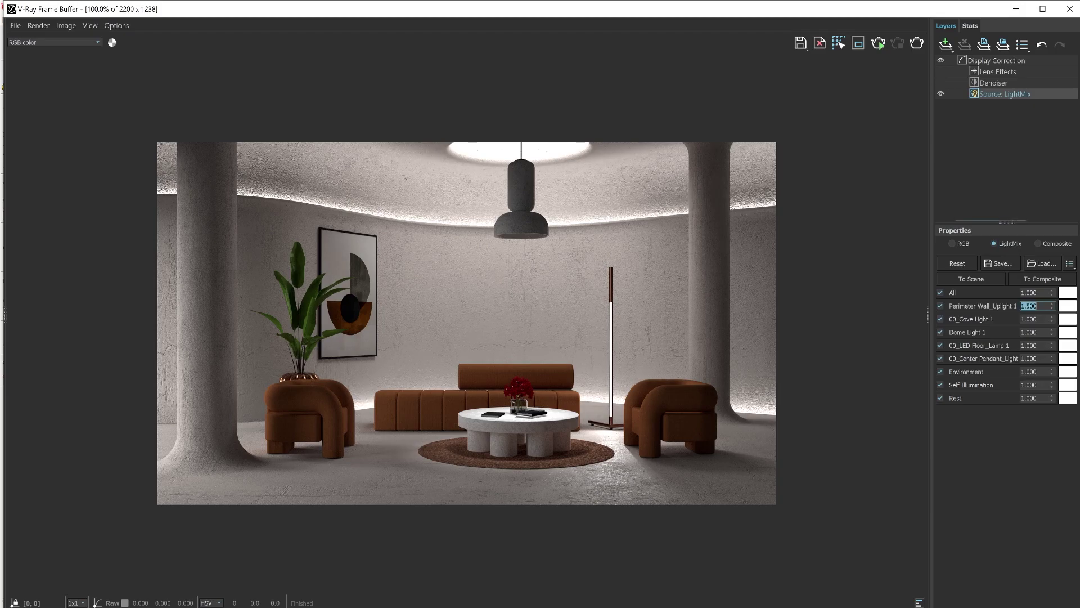
Check the Cove Light's contribution by toggling it off and on, and set its LightMix intensity to 1.5.
left_click(941, 319)
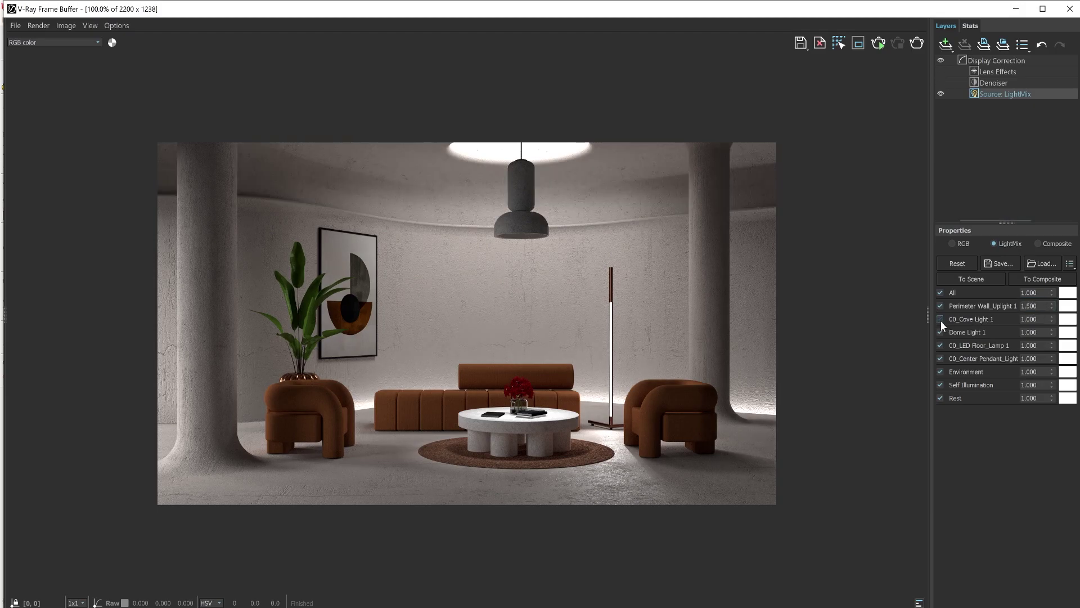
left_click(941, 320)
left_click(1029, 319)
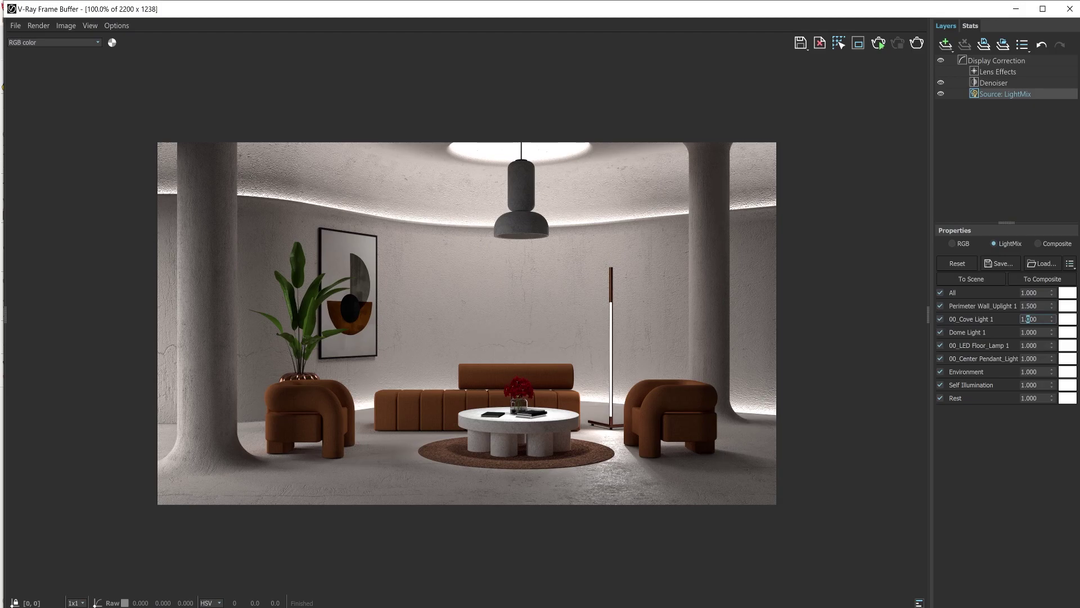
type("1.5")
key("Return")
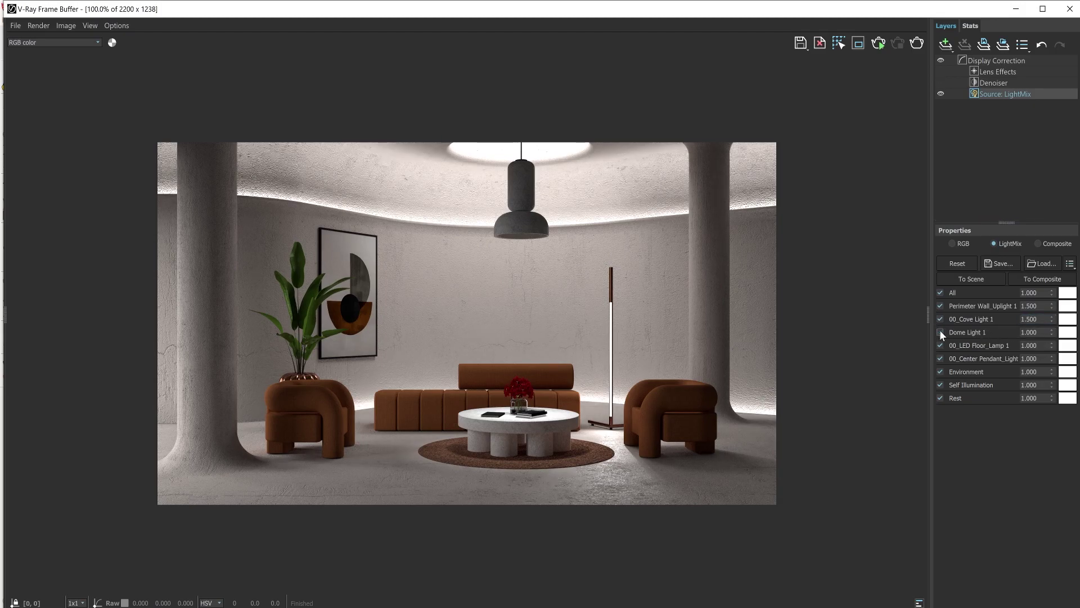
Set the LightMix intensity of the Dome Light to 0.5, the LED Floor Lamp to 1.5 and the Center Pendant Light to 1.8.
left_click(940, 331)
key("Return")
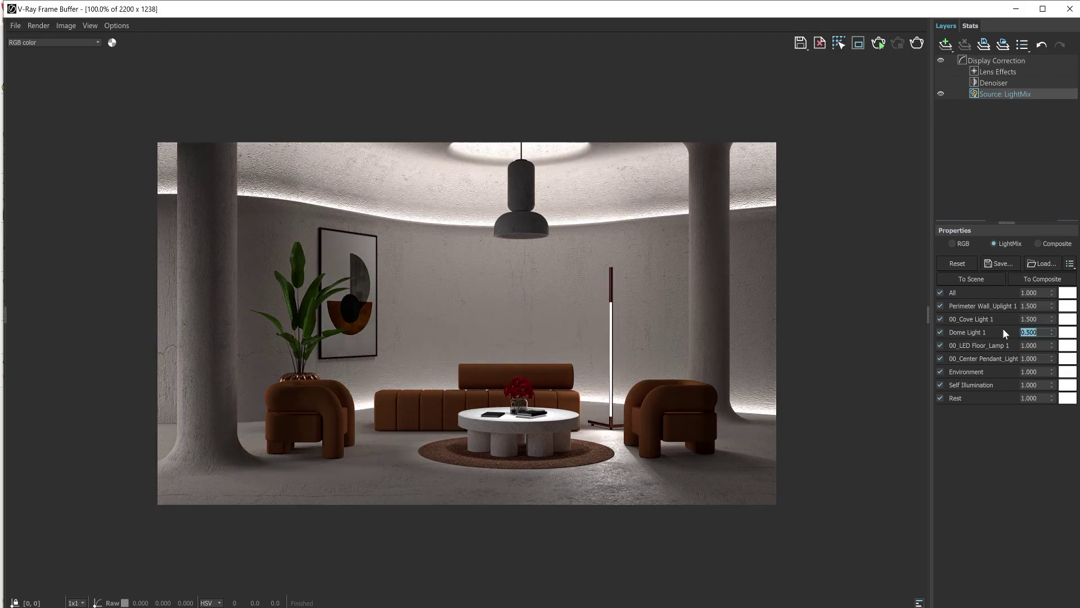
key("Tab")
type("1.5")
key("Tab")
type("1.8")
key("Return")
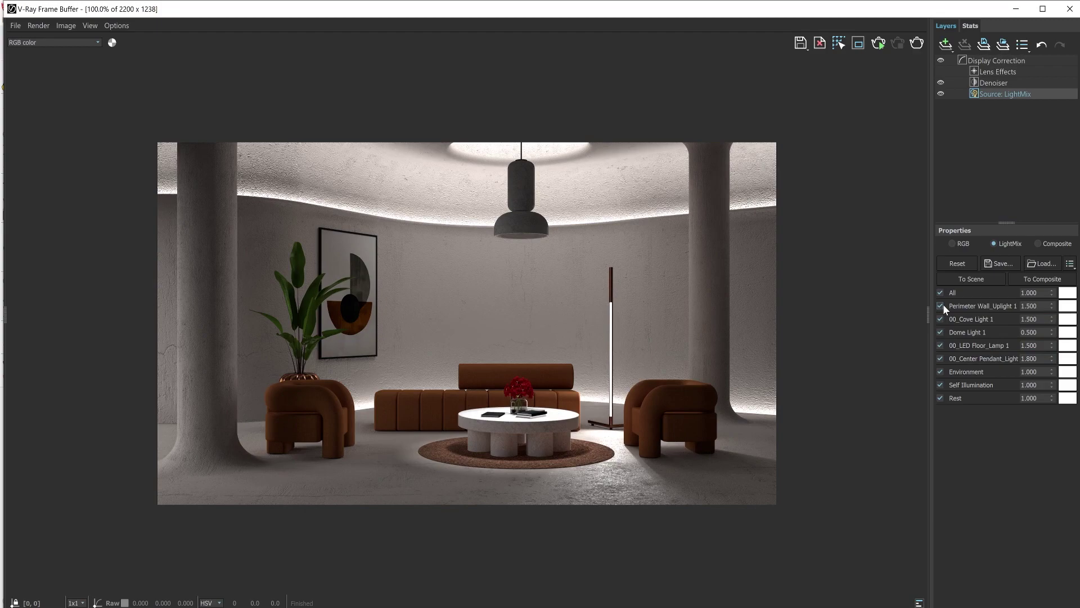
Isolate the wall uplight, cove, dome, floor lamp and pendant lights one after another, and re-enable all lights.
left_click(941, 305, "ctrl")
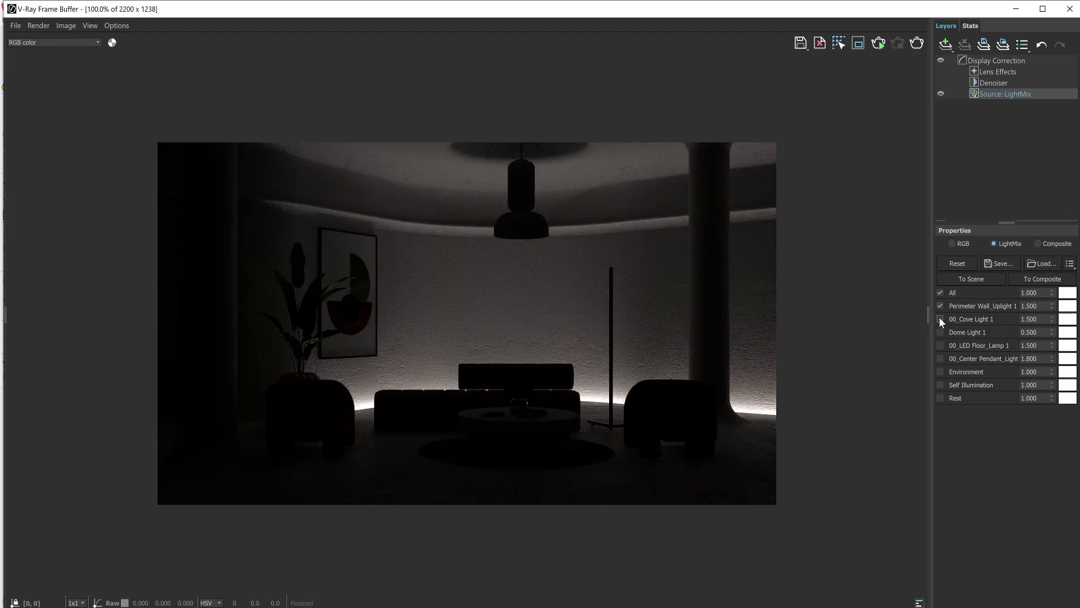
left_click(939, 319, "ctrl")
left_click(940, 332, "ctrl")
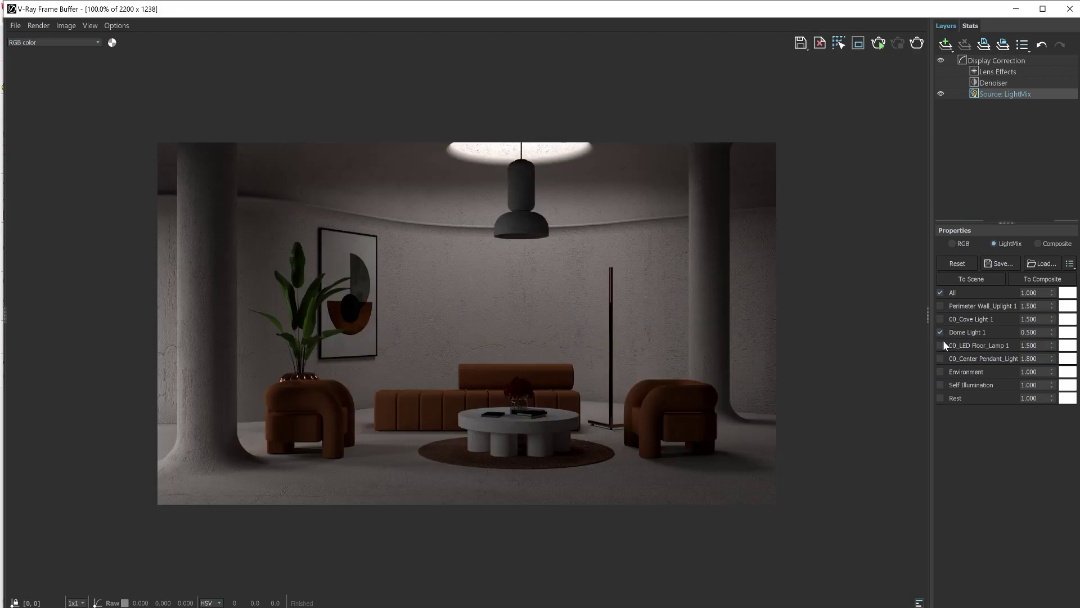
left_click(942, 345, "ctrl")
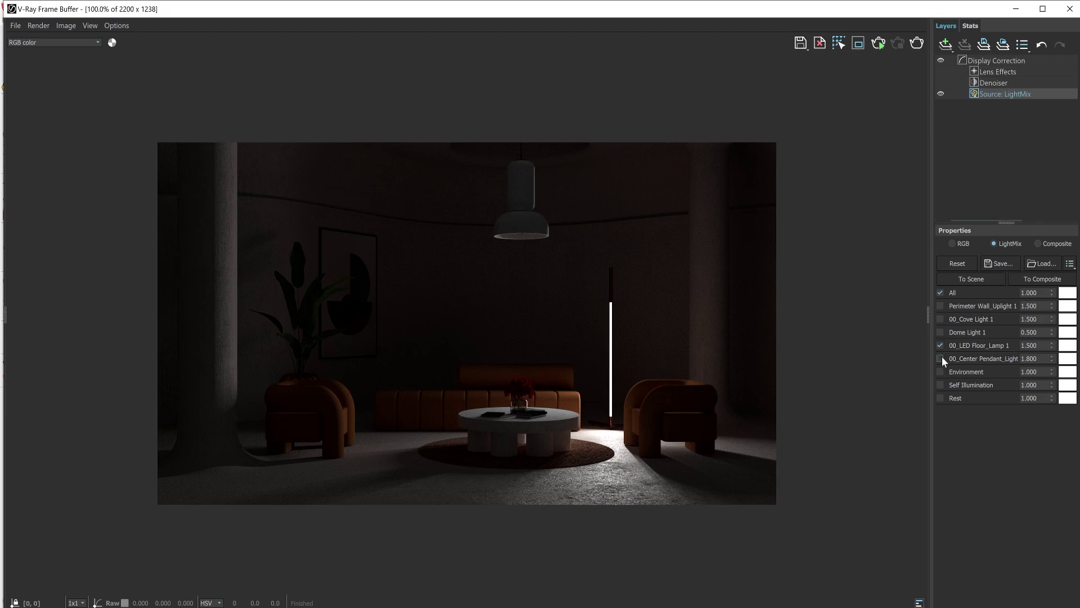
left_click(941, 357, "ctrl")
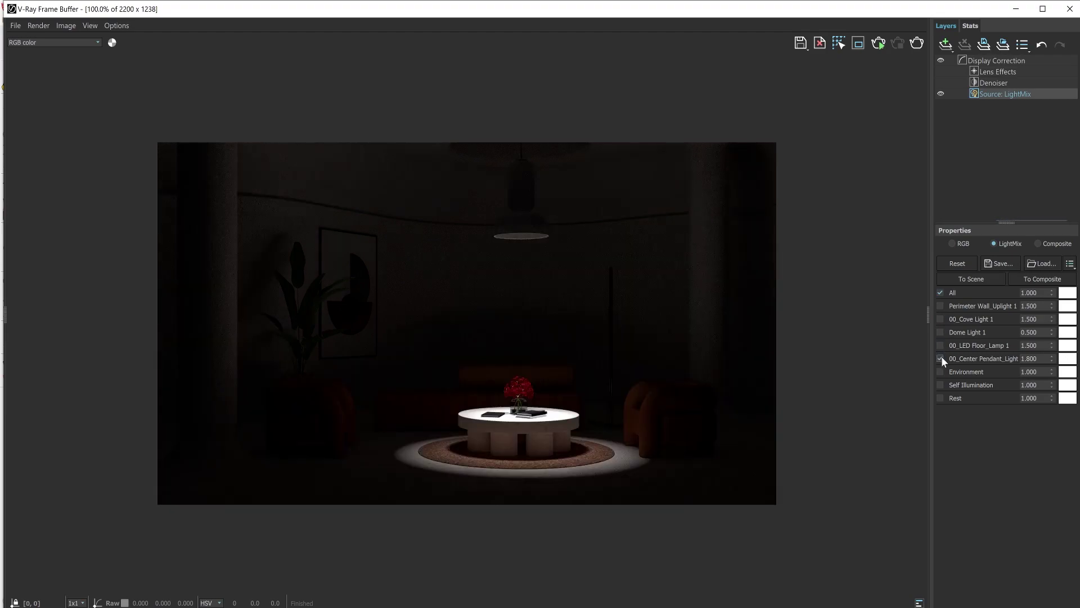
left_click(942, 292)
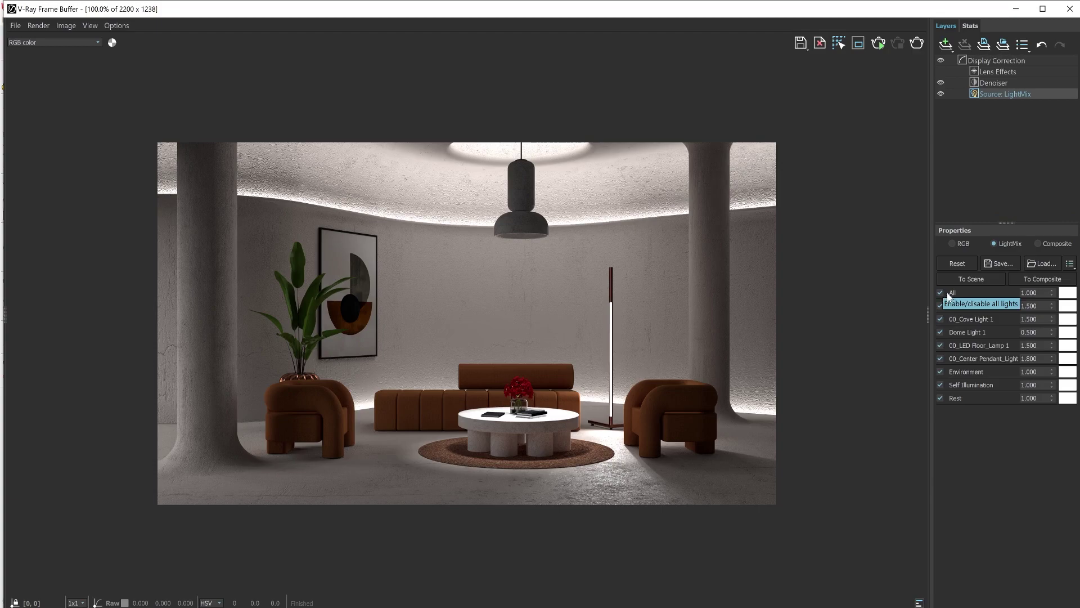
Change the LightMix color of the LED Floor Lamp to a warm orange.
left_click(1064, 348)
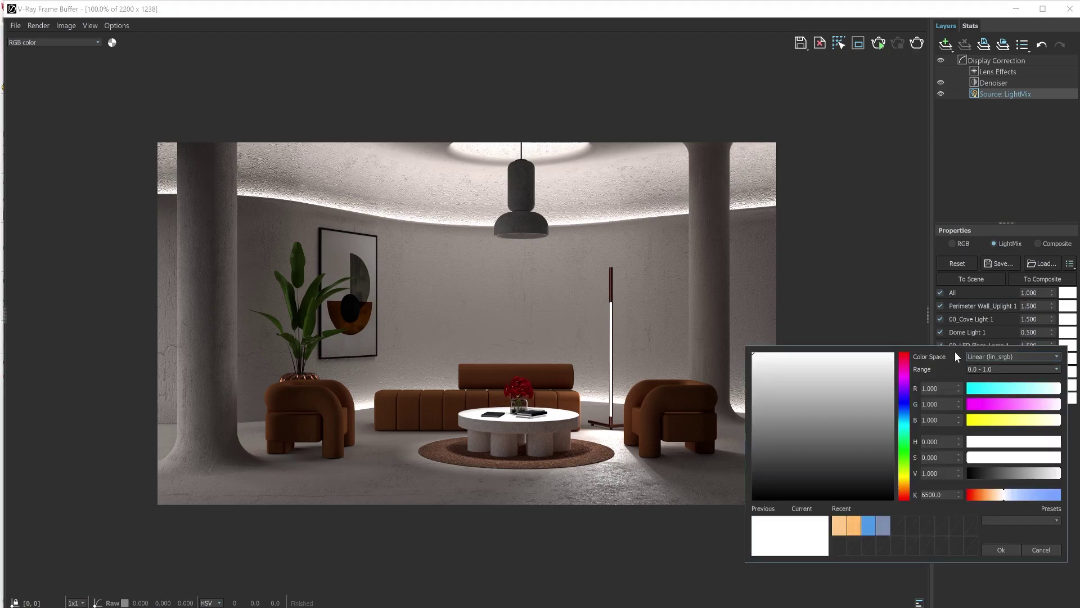
left_click_drag(954, 352, 894, 174)
left_click_drag(943, 319, 924, 325)
left_click_drag(978, 278, 986, 289)
left_click(942, 371)
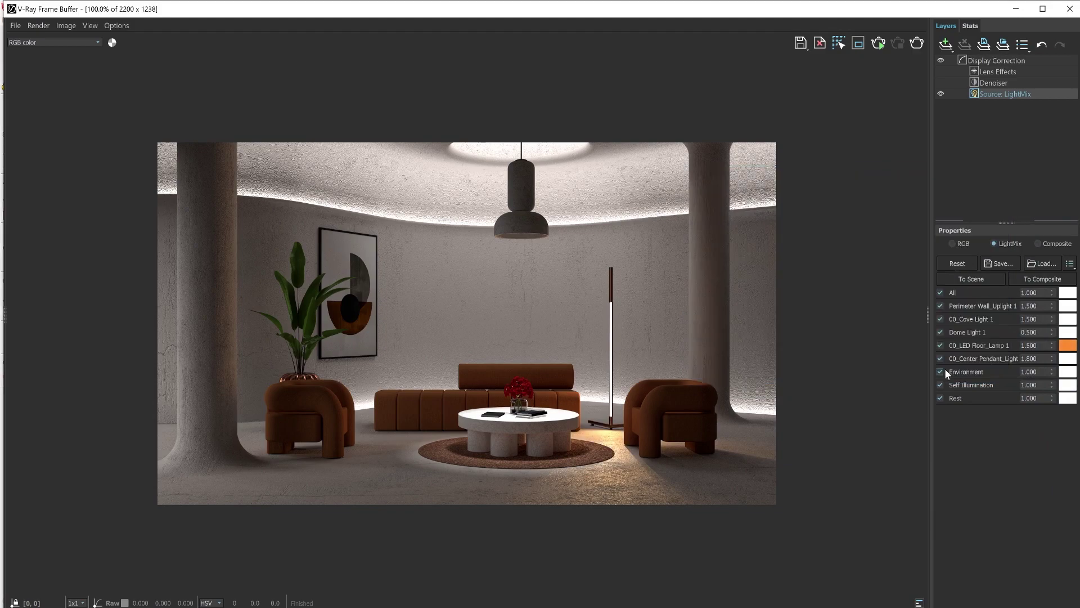
Check the Cove Light's contribution by toggling it off and on, and change its LightMix color to a salmon red.
left_click(940, 319)
left_click(940, 319)
left_click(1067, 319)
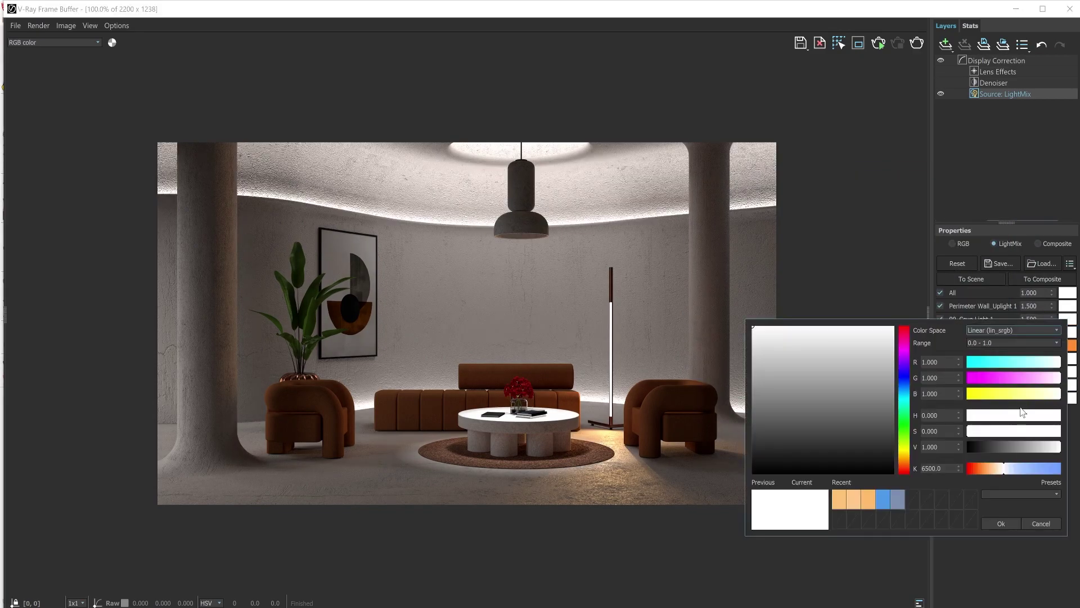
left_click_drag(1007, 468, 988, 471)
left_click_drag(975, 414, 969, 415)
left_click(1001, 523)
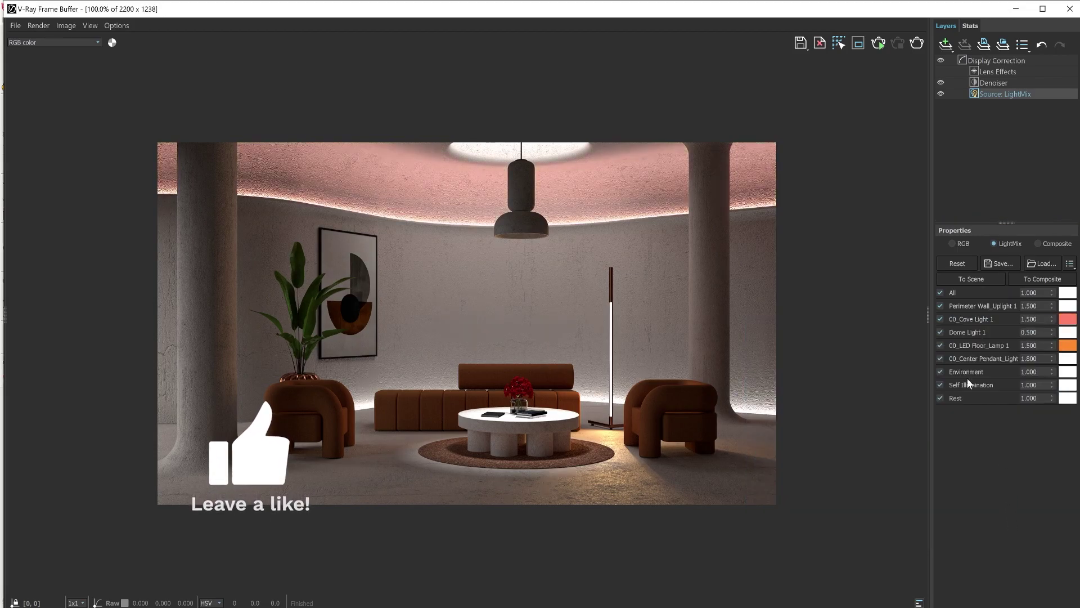
Change the LightMix color of the Center Pendant Light to a pale warm yellow.
left_click(1067, 358)
left_click_drag(1001, 511, 993, 513)
left_click_drag(904, 501, 904, 497)
left_click(1001, 562)
Try the Clear Sky, Clear Sky Shade, Incandescent and Candlelight presets on the Dome Light's color, and shift its color temperature to a cool blue.
left_click(1068, 372)
left_click_drag(958, 378, 930, 228)
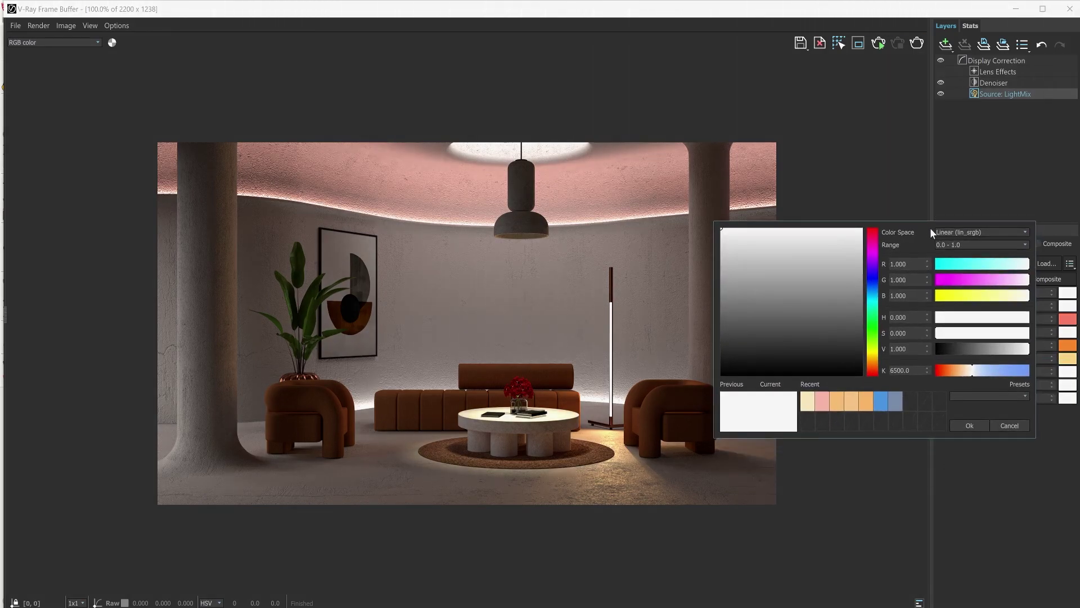
left_click(977, 396)
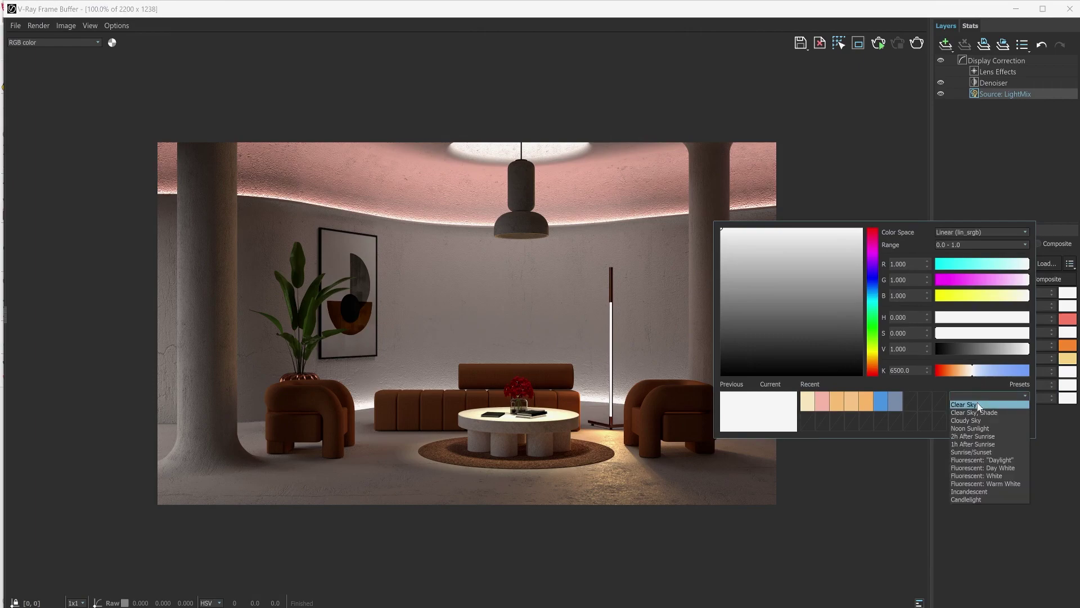
left_click(978, 400)
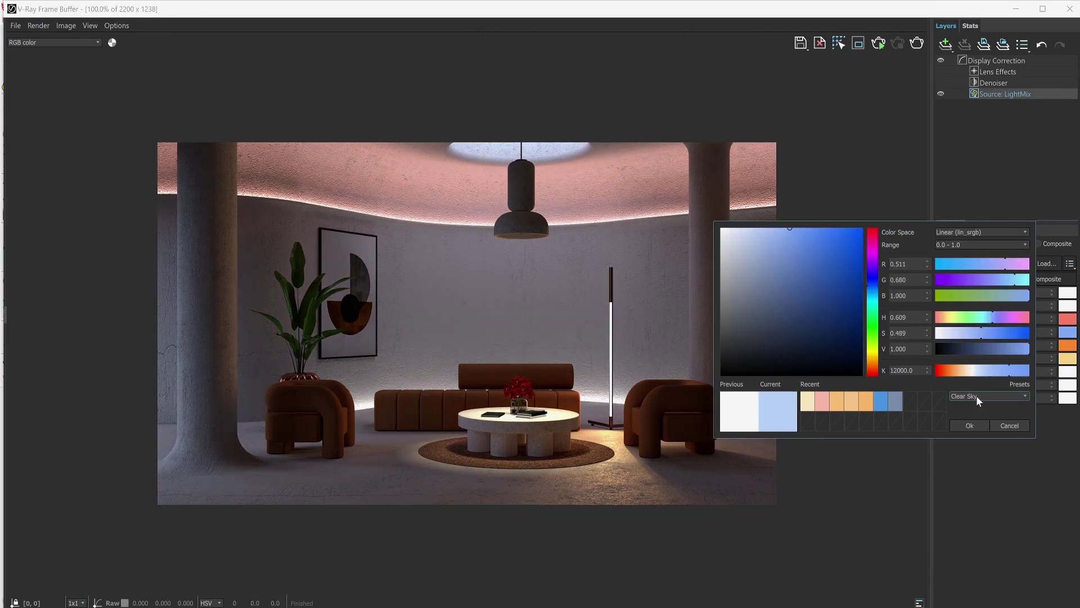
left_click(977, 396)
left_click(978, 413)
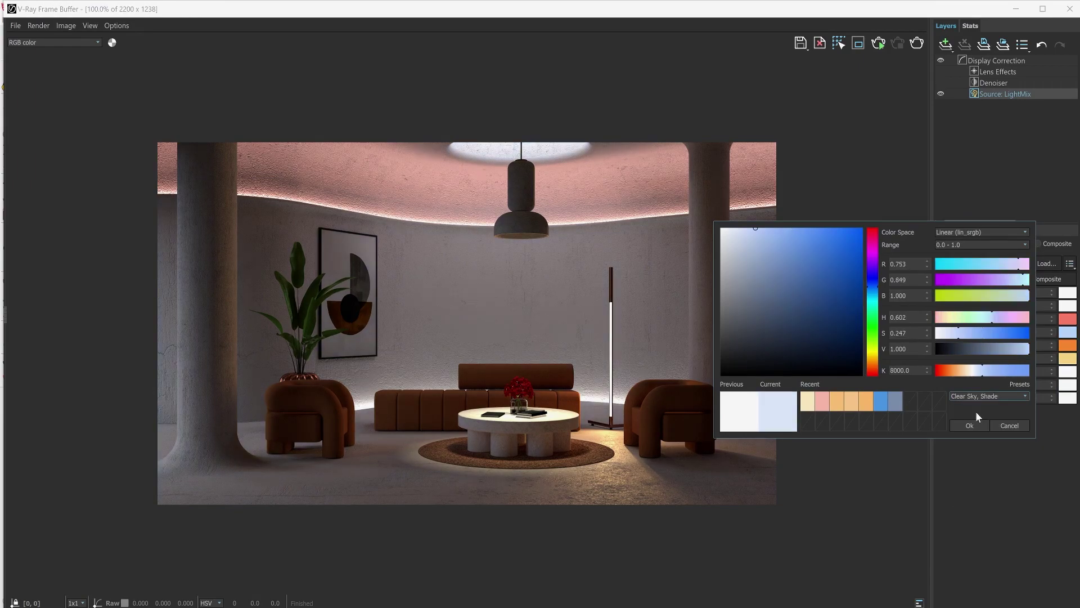
left_click(980, 396)
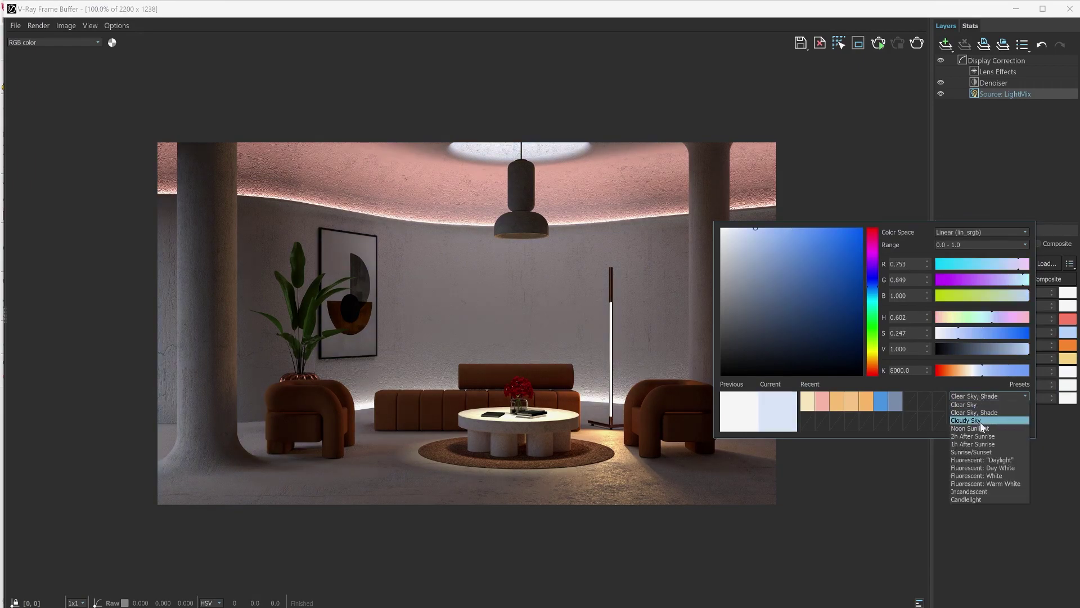
left_click(981, 426)
left_click(980, 396)
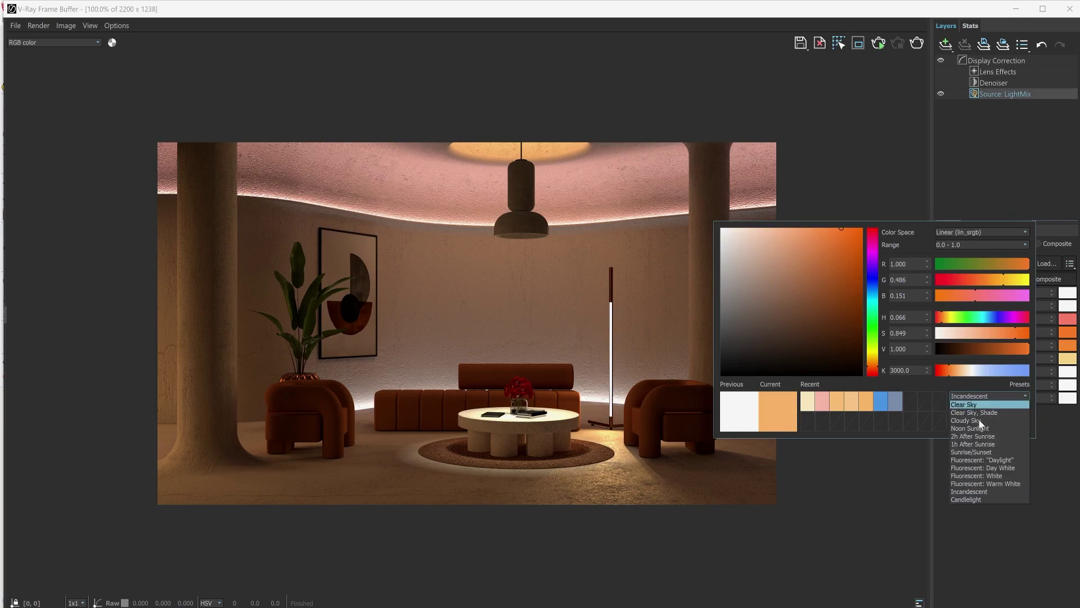
left_click(974, 491)
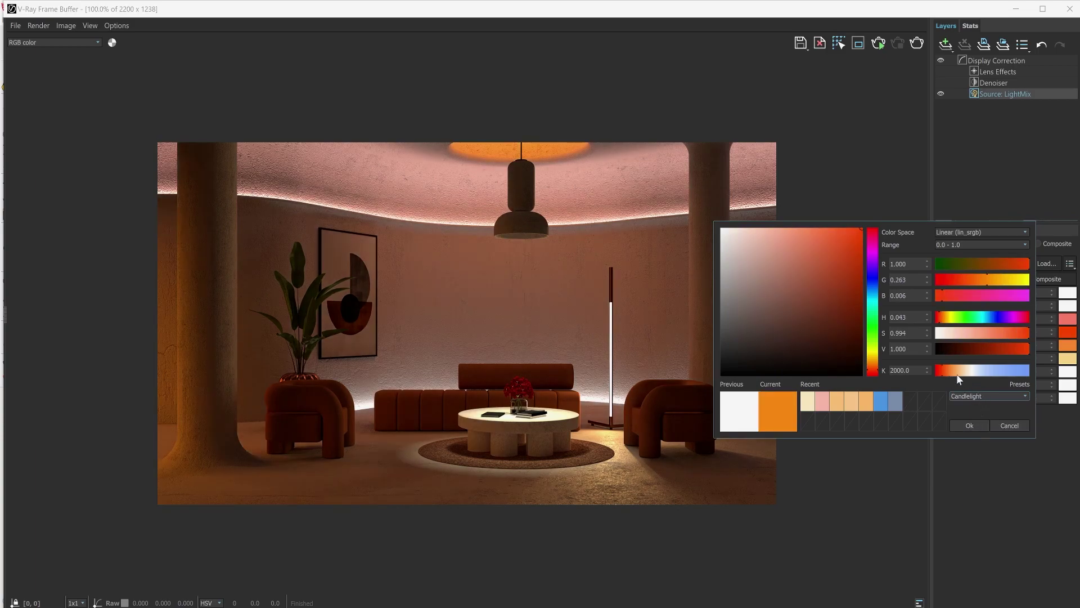
left_click_drag(947, 373, 1038, 373)
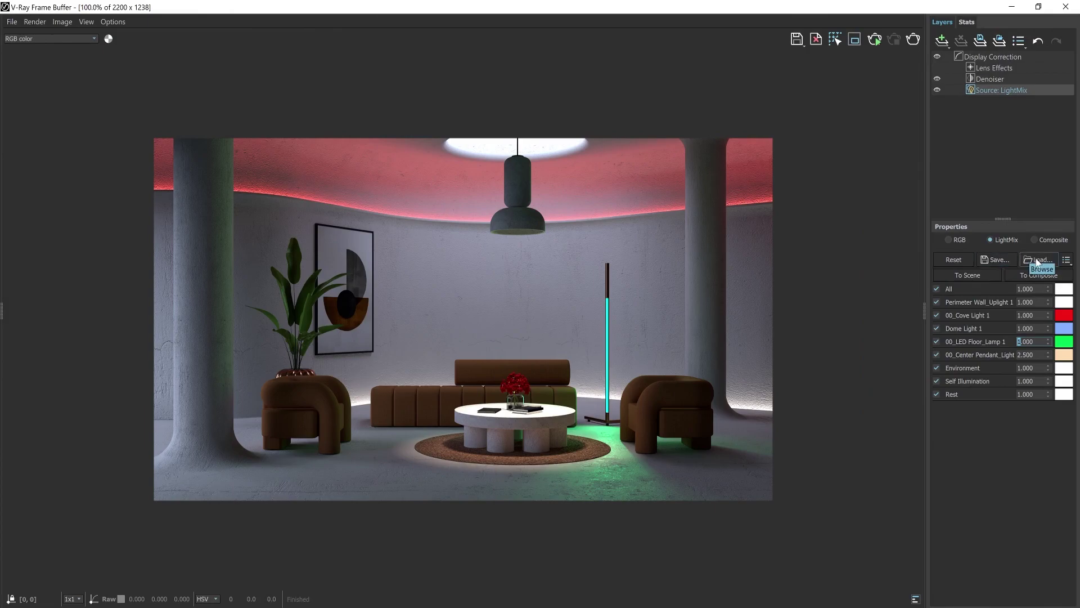
Load the saved LM 4.lightmix preset, and reset the LightMix values.
left_click(1066, 260)
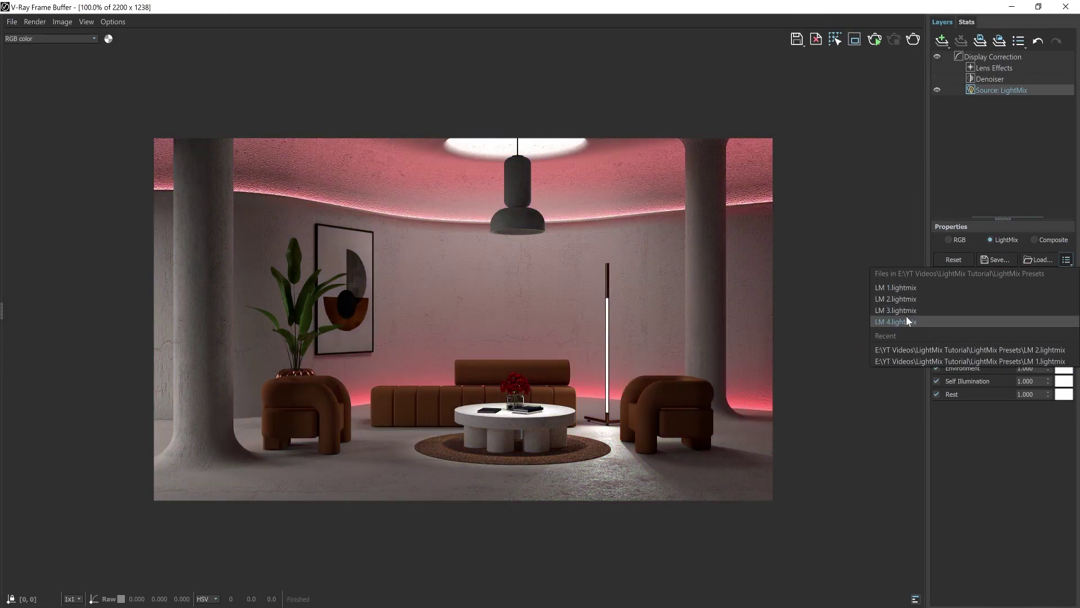
left_click(964, 438)
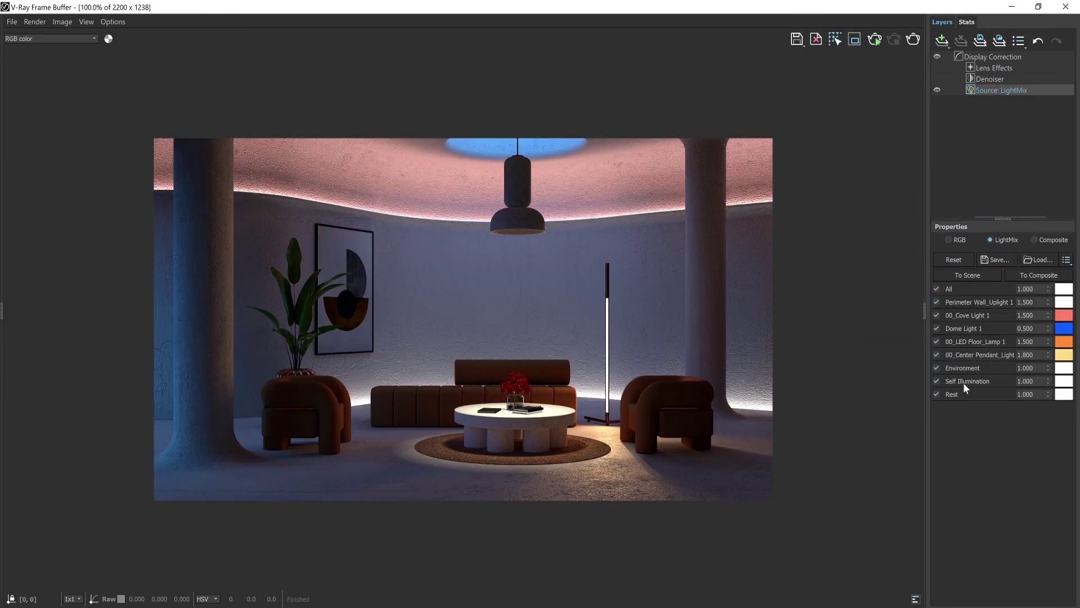
left_click(951, 259)
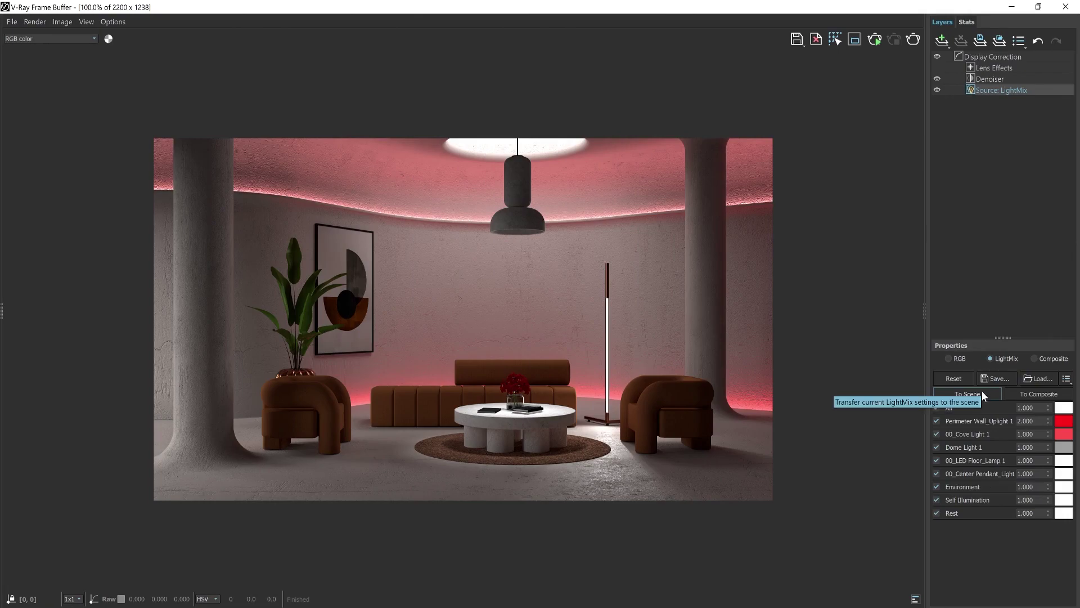
Transfer the LightMix to Composite layers, and add an Exposure layer above the Dome Light 1 layer.
left_click(1027, 396)
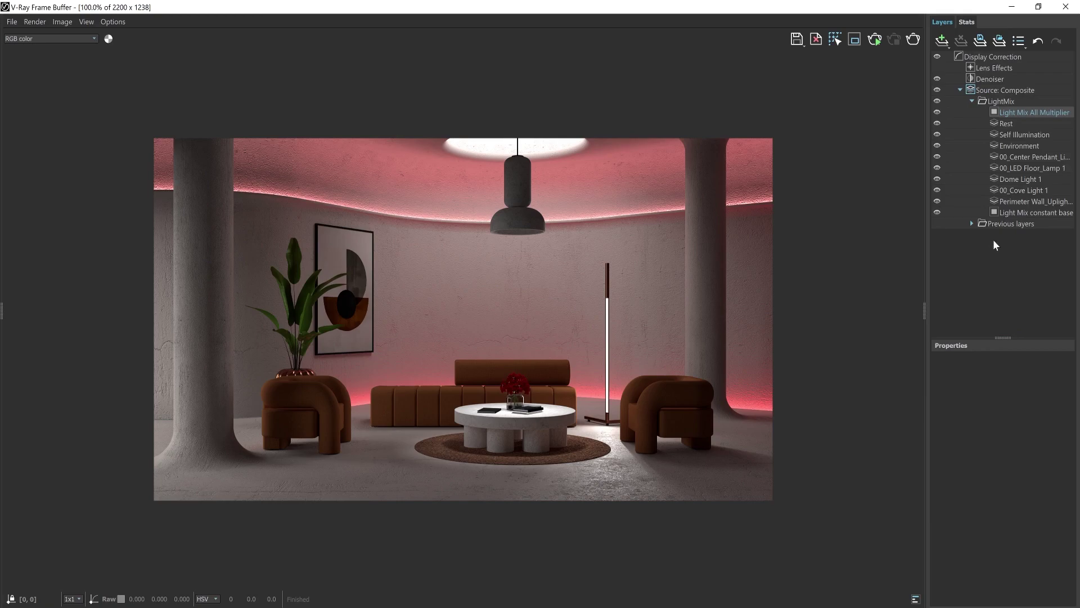
left_click(1020, 180)
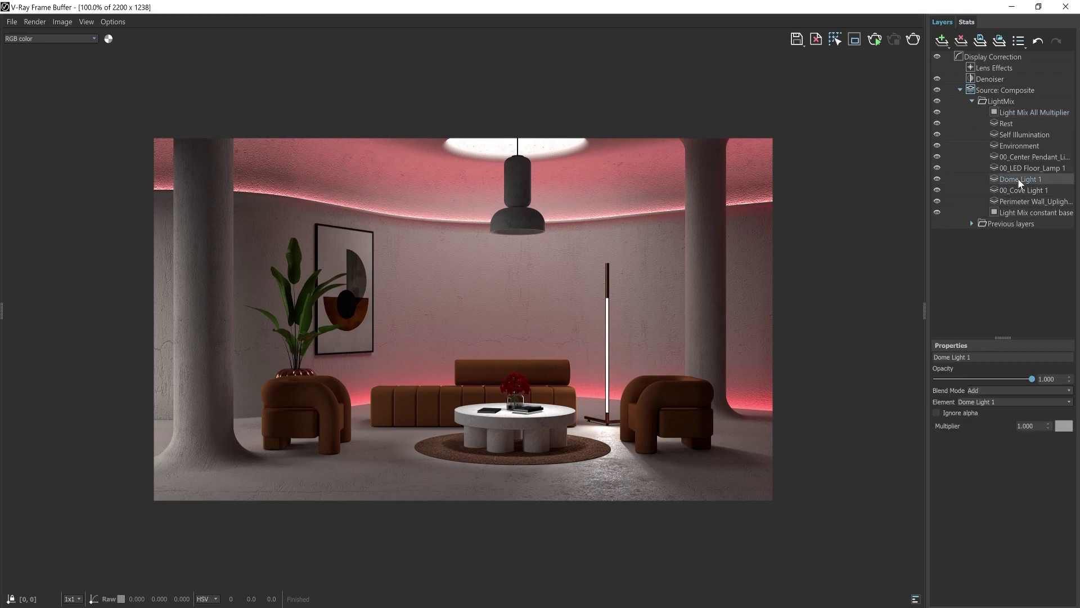
right_click(1021, 182)
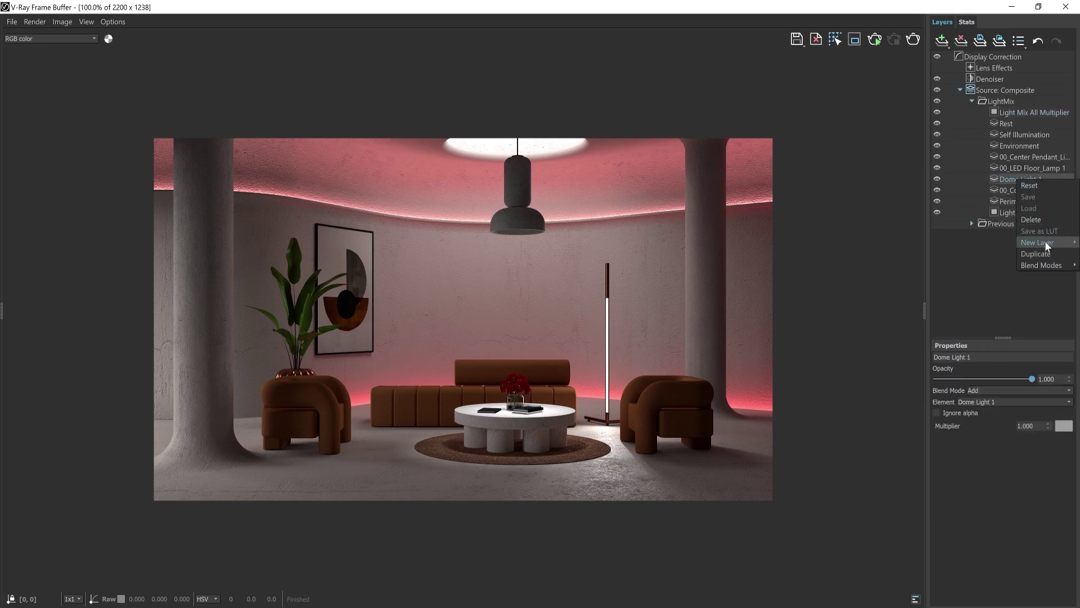
mouse_move(1045, 243)
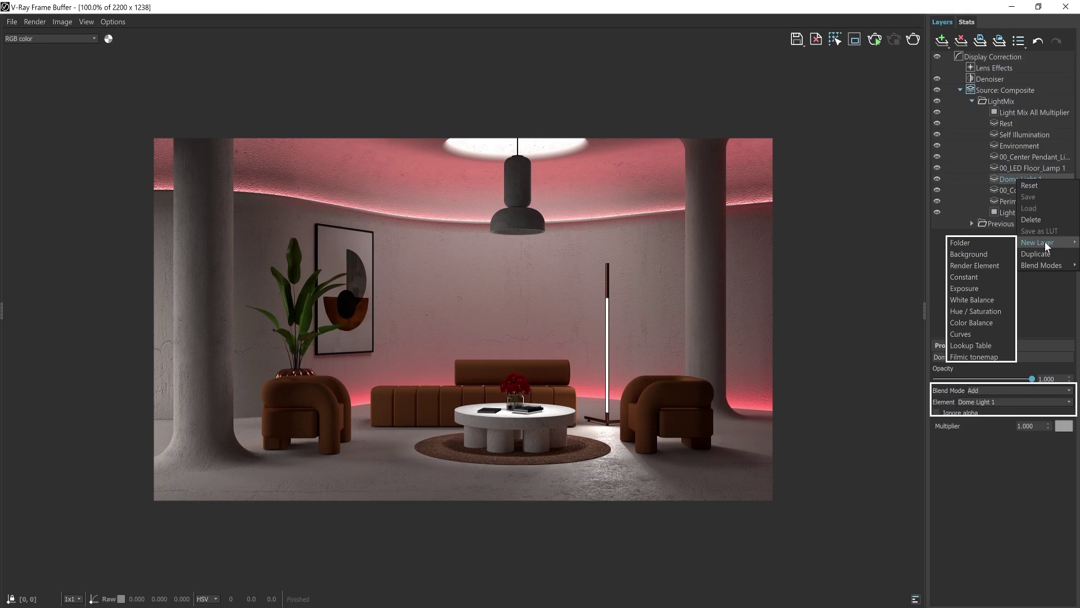
left_click(978, 289)
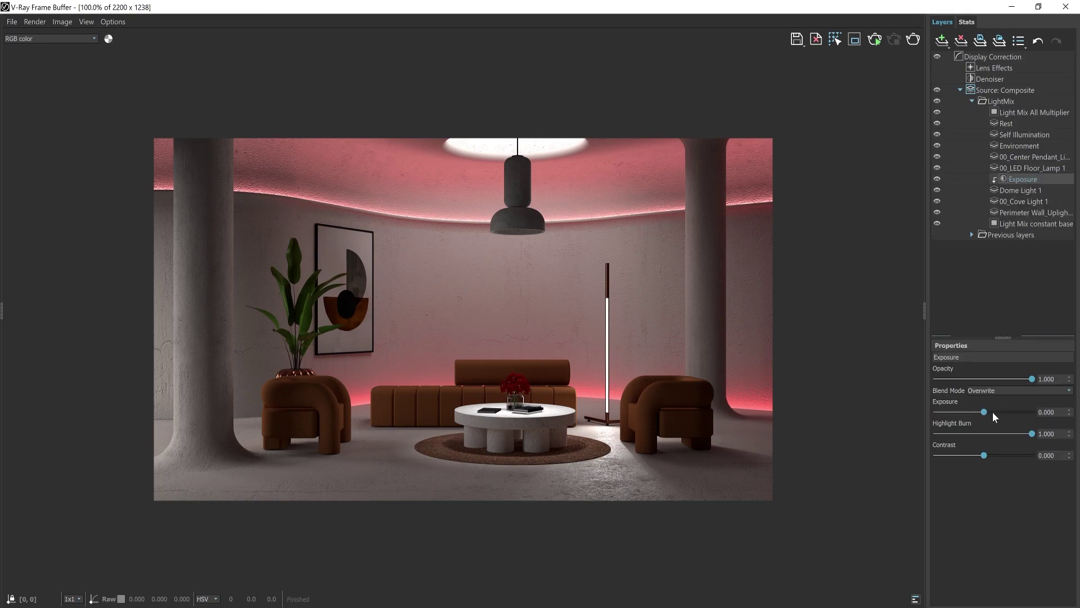
Set the Exposure layer's exposure to 1.345 and its contrast to 0.251.
left_click_drag(993, 412, 990, 409)
left_click_drag(984, 455, 992, 453)
left_click_drag(990, 412, 997, 412)
left_click_drag(995, 454, 996, 453)
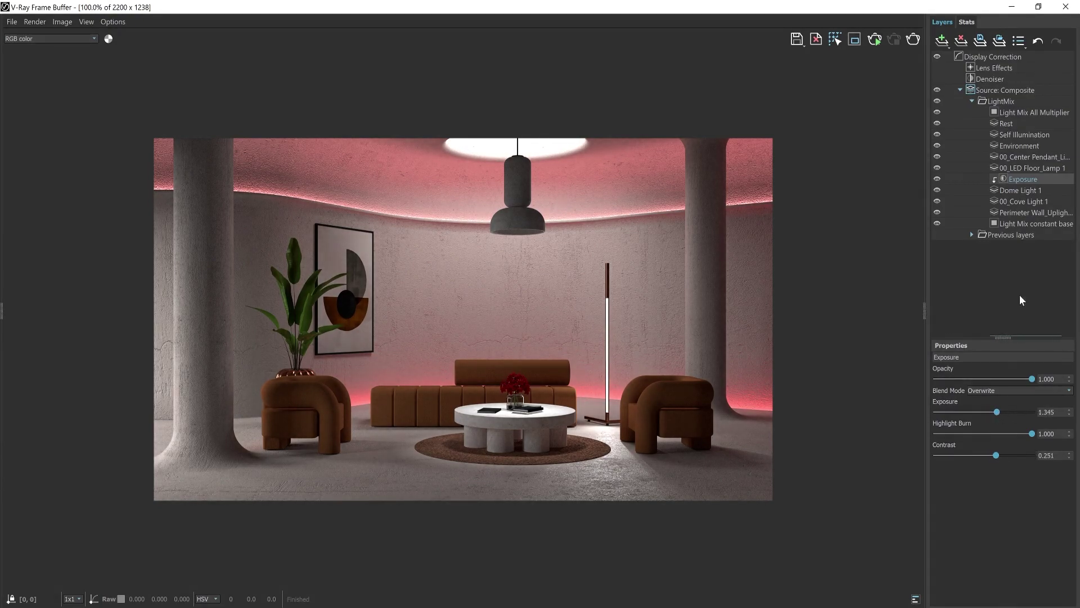
Add a Hue / Saturation layer above the 00_Cove Light 1 layer, and shift its hue until the cove light turns green.
left_click(1018, 200)
right_click(1016, 198)
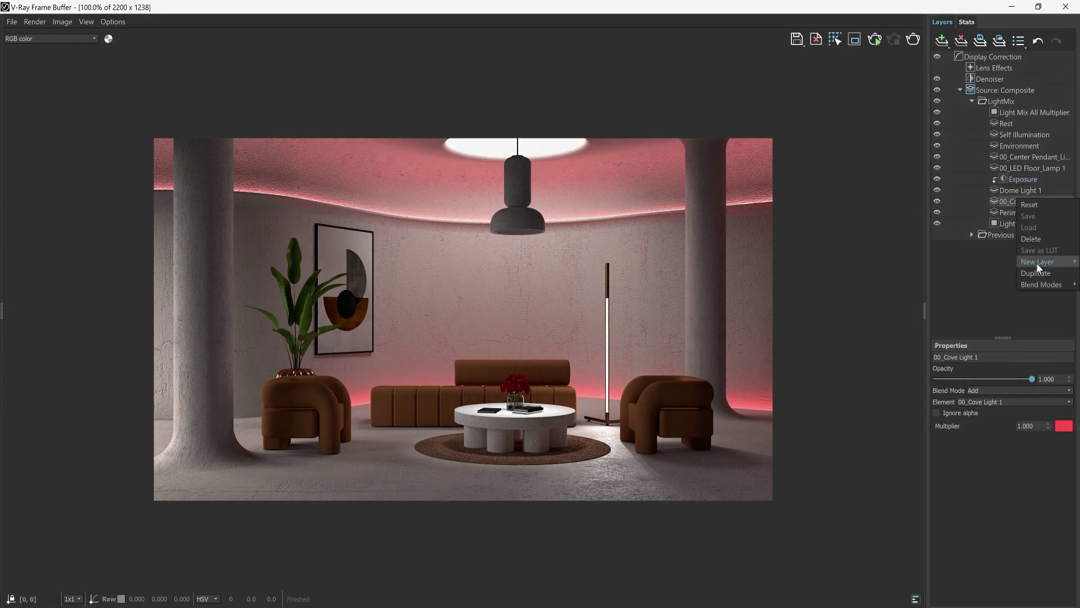
mouse_move(1036, 262)
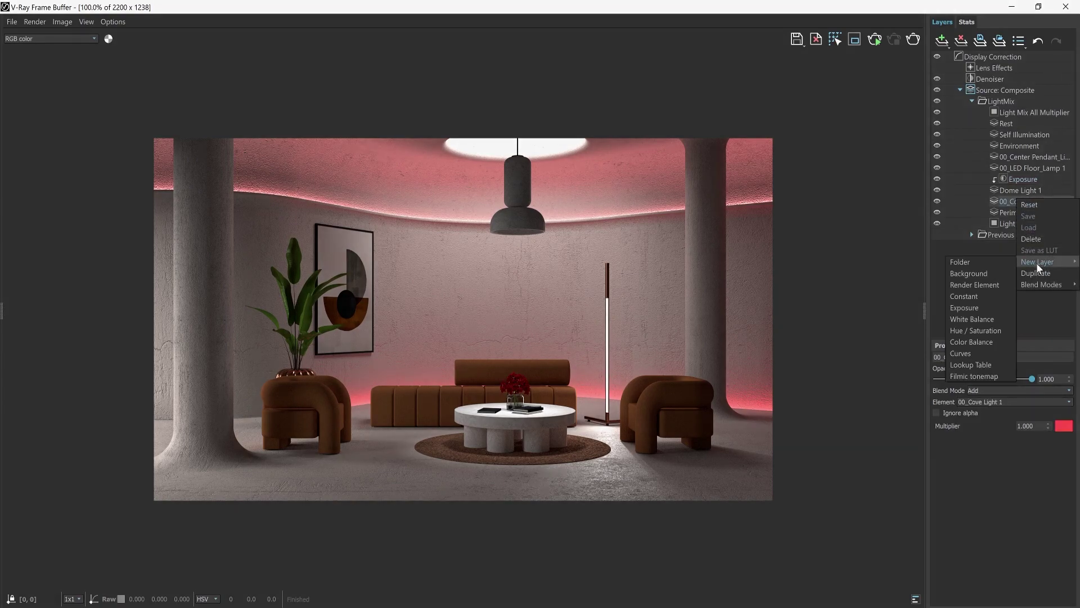
left_click(982, 329)
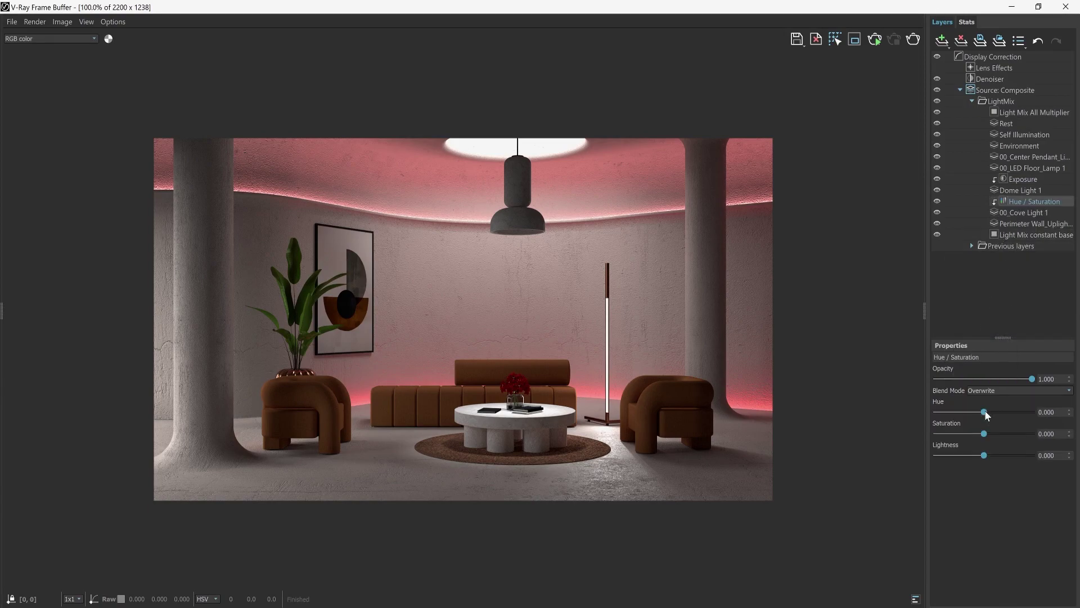
left_click_drag(986, 415, 1013, 415)
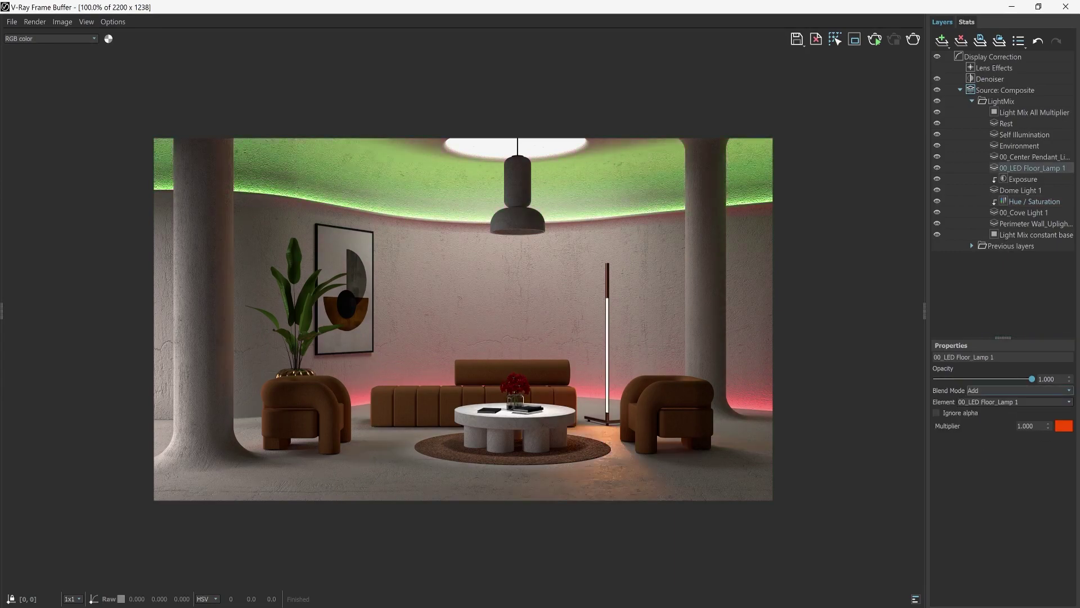
Review the blend modes available for the 00_LED Floor_Lamp 1 layer, keeping Add.
left_click(1070, 391)
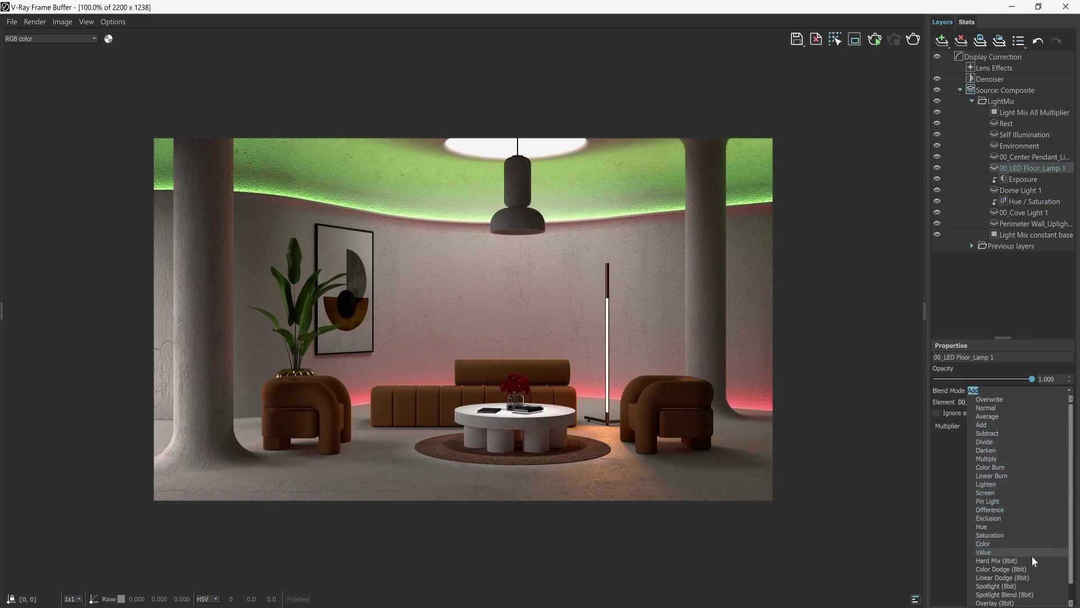
left_click(1070, 391)
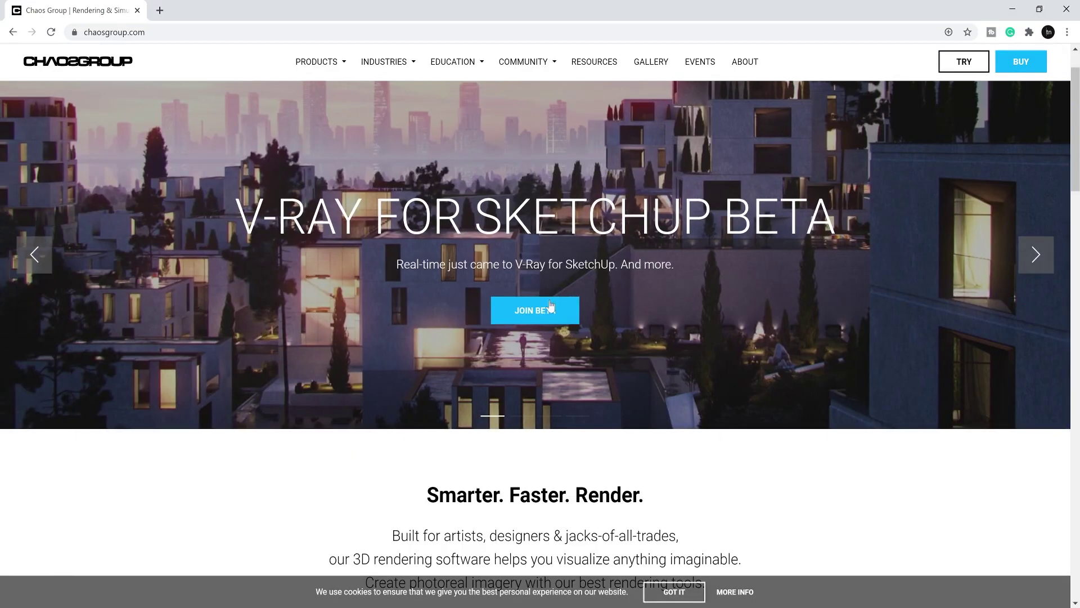
In the web browser, open the V-Ray for SketchUp beta page on chaosgroup.com and look through its key features and highlights.
left_click(535, 311)
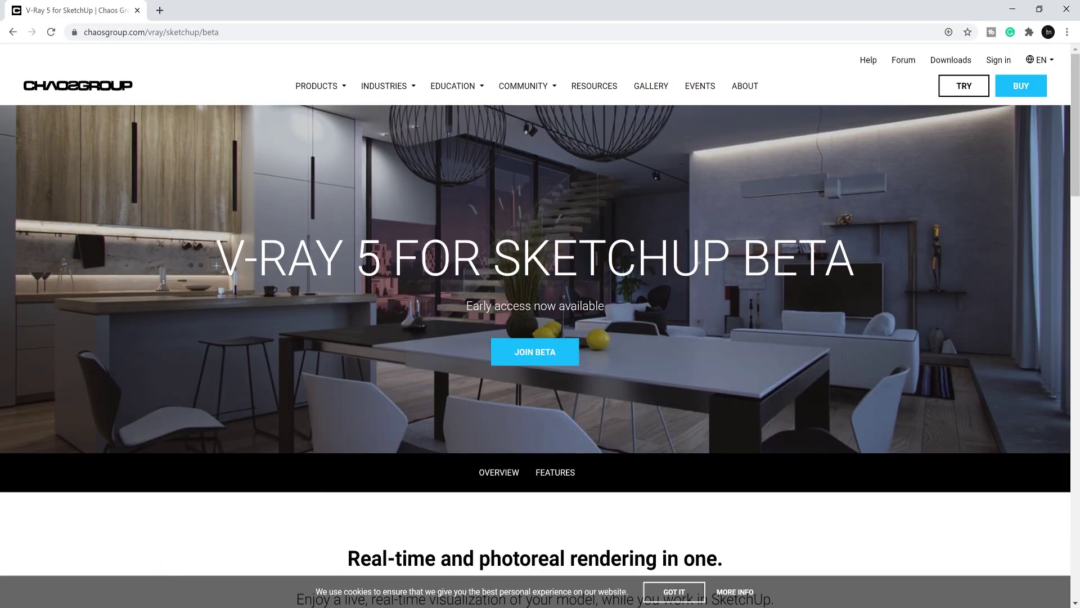
scroll(535, 325, "down", 10)
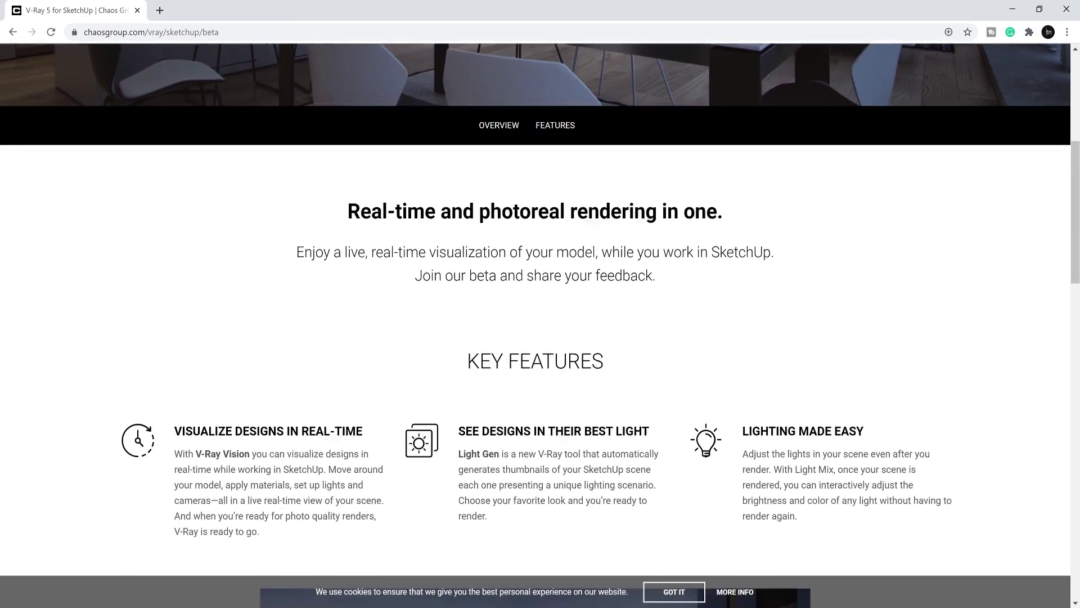
scroll(531, 477, "down", 10)
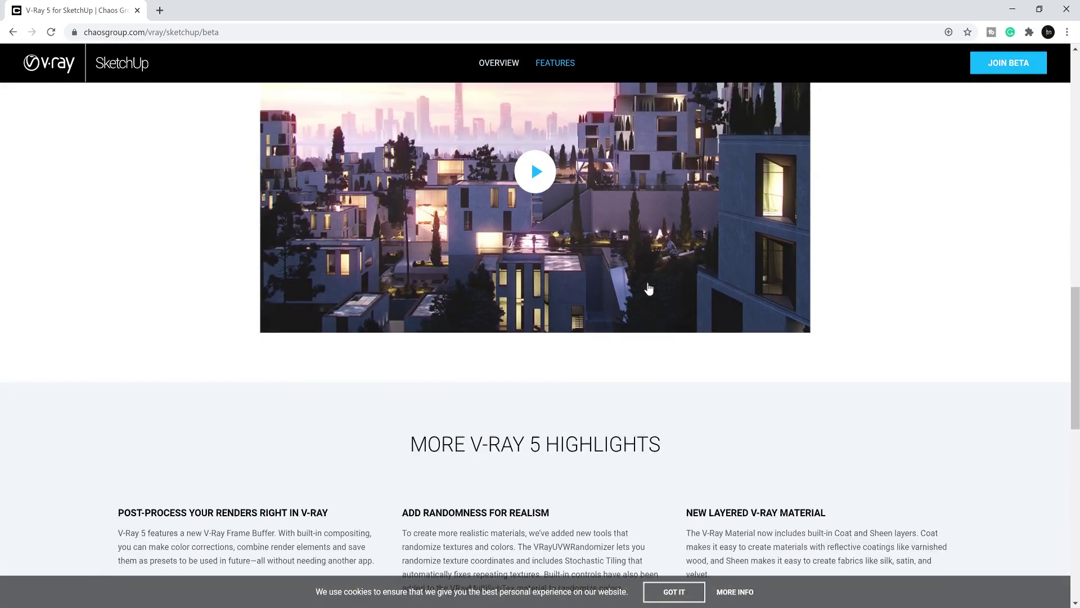
scroll(648, 288, "down", 8)
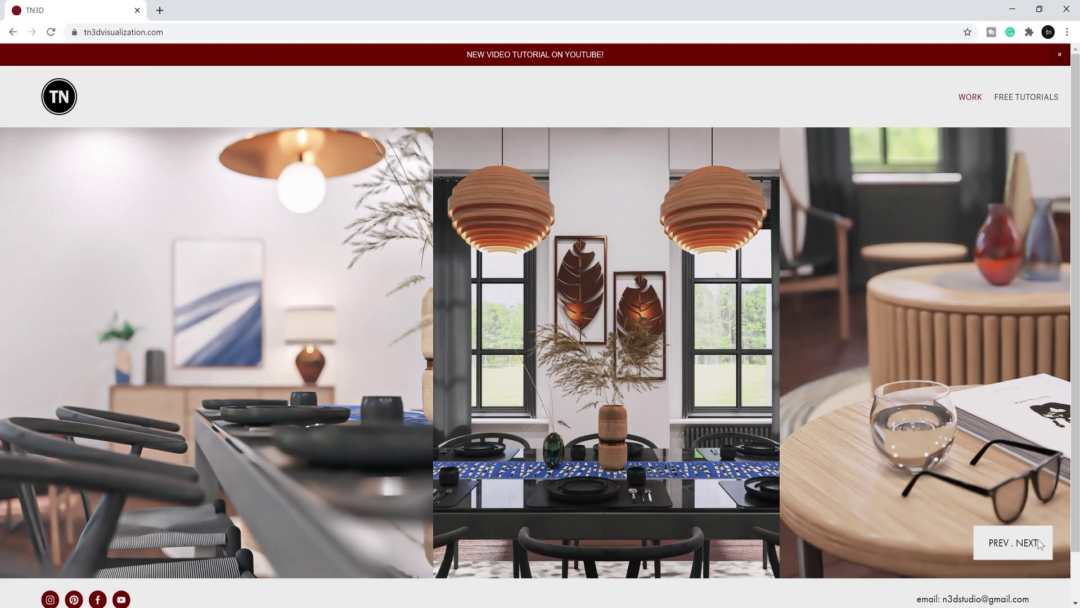
Browse forward through the portfolio gallery on the TN3D website to the red cabin exterior rendering.
left_click(1032, 542)
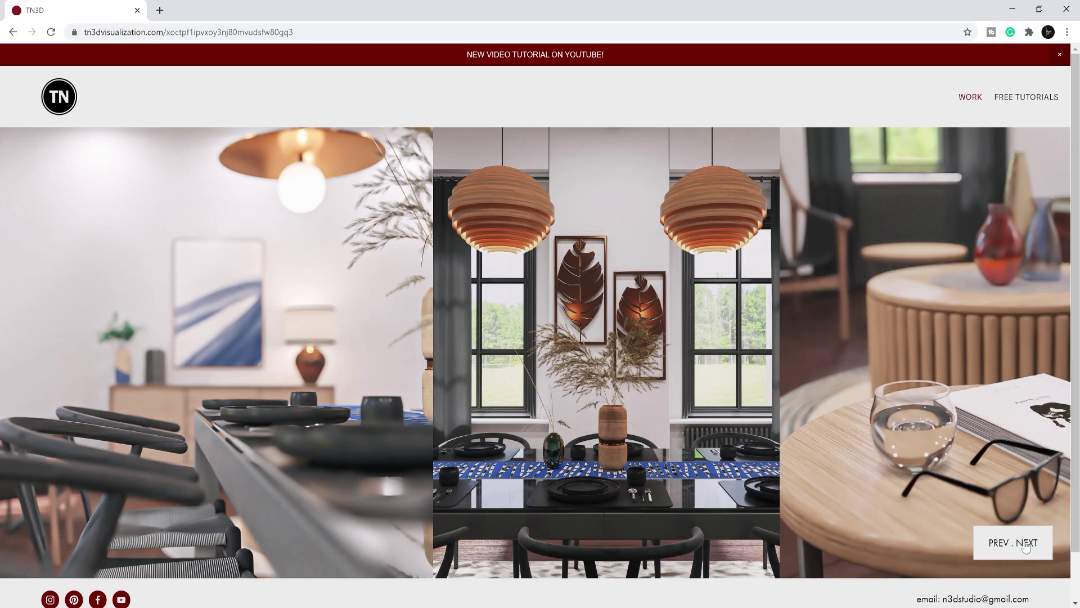
left_click(1025, 544)
left_click(1026, 544)
scroll(97, 509, "down", 1)
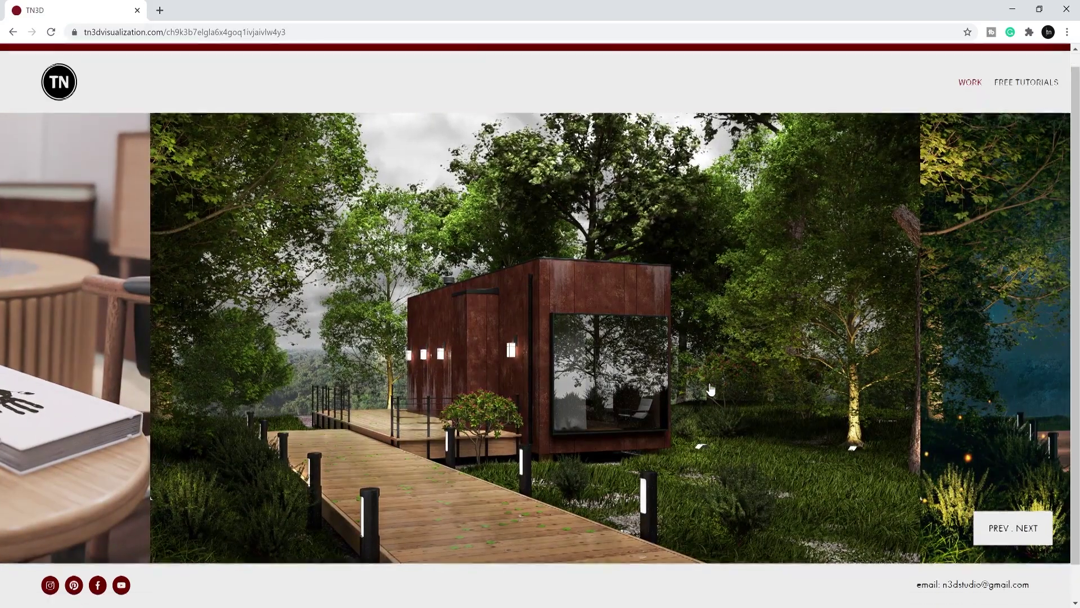
Open the TN3D Studio Instagram and Facebook pages from the website, and look through their posts.
left_click(51, 547)
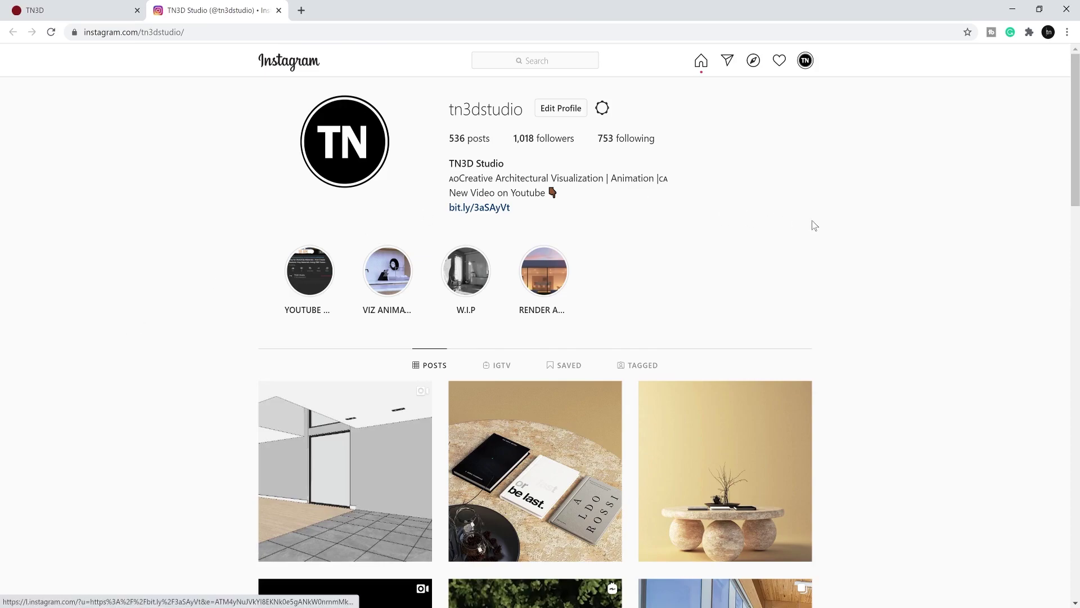
scroll(819, 227, "down", 5)
scroll(824, 228, "up", 5)
left_click(73, 10)
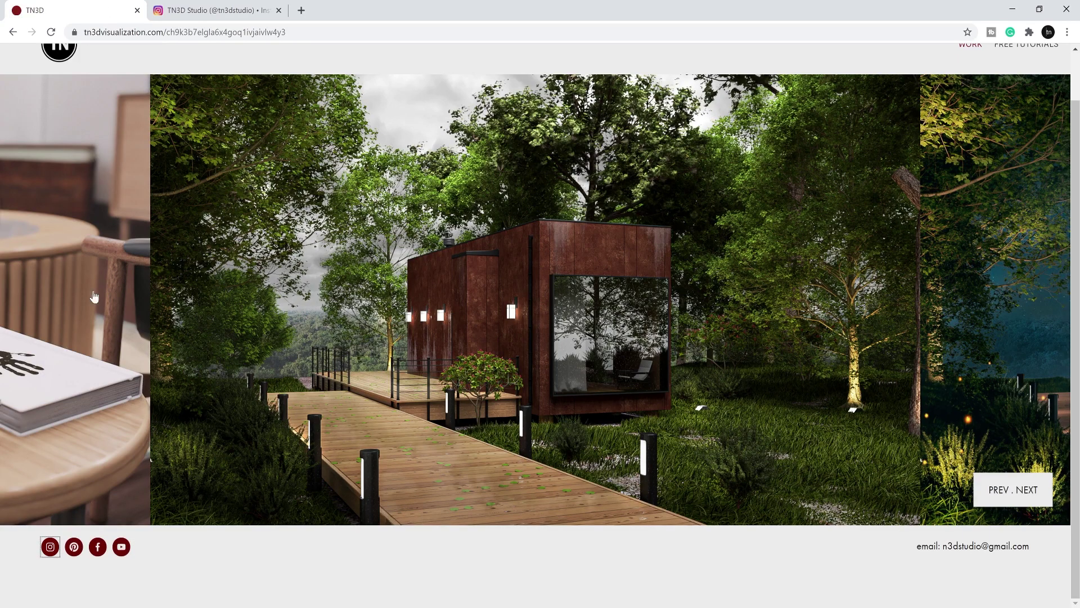
left_click(99, 550)
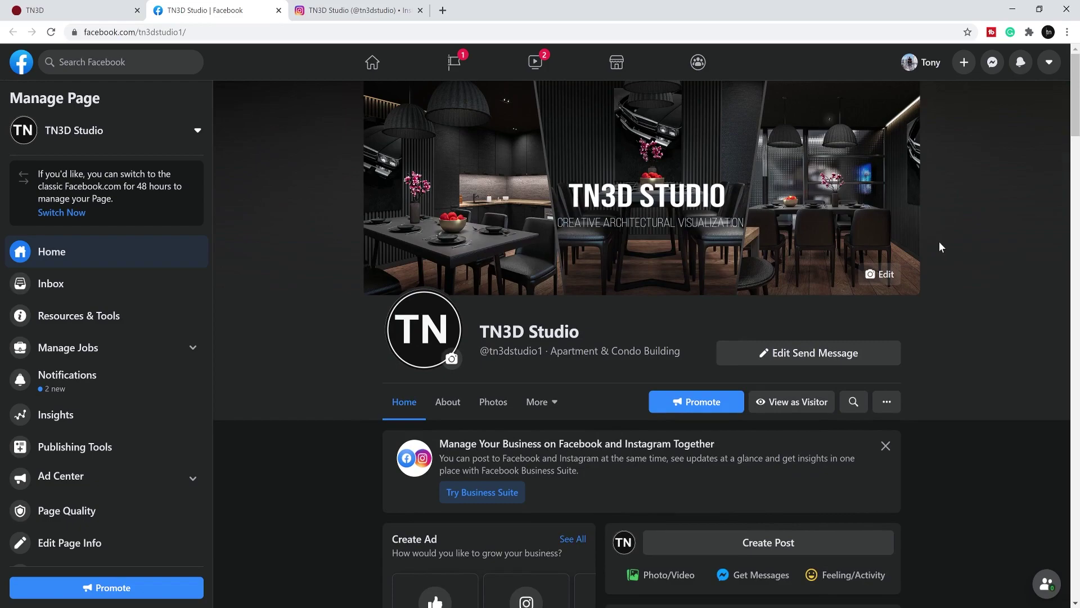
scroll(939, 247, "down", 8)
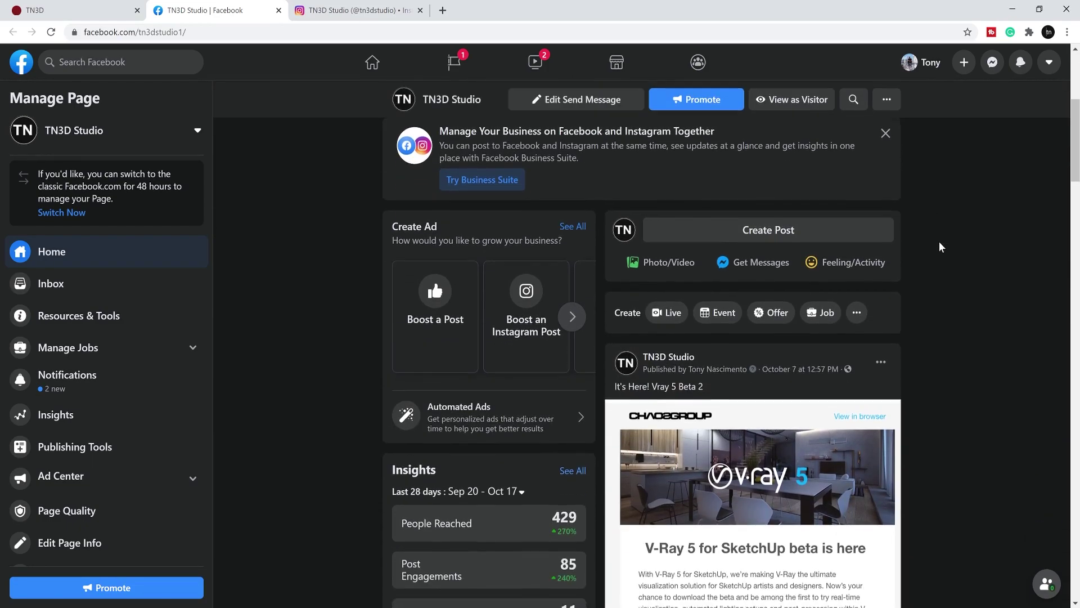